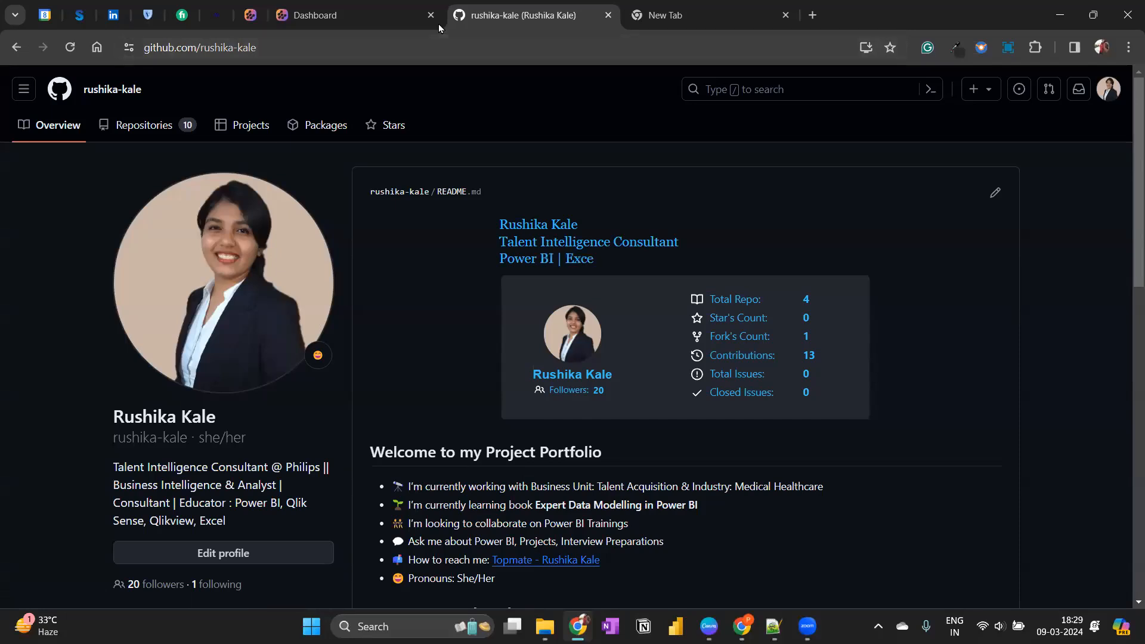
# Search for github in a new incognito window and open the GitHub home page from the results.
pyautogui.click(1129, 47)
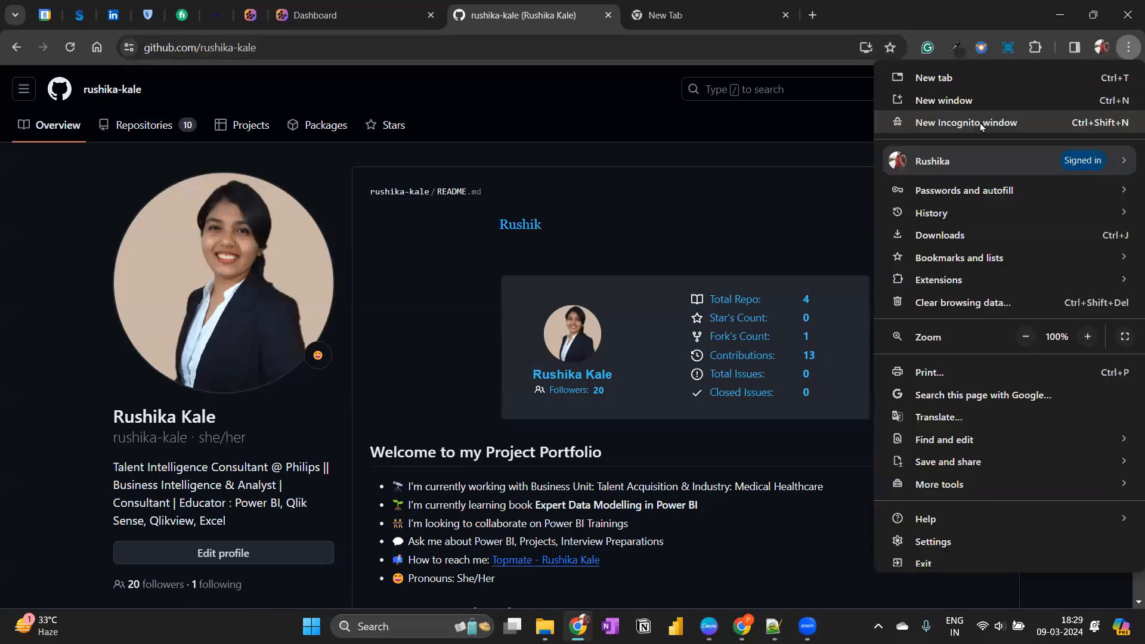
pyautogui.click(979, 123)
pyautogui.write('github')
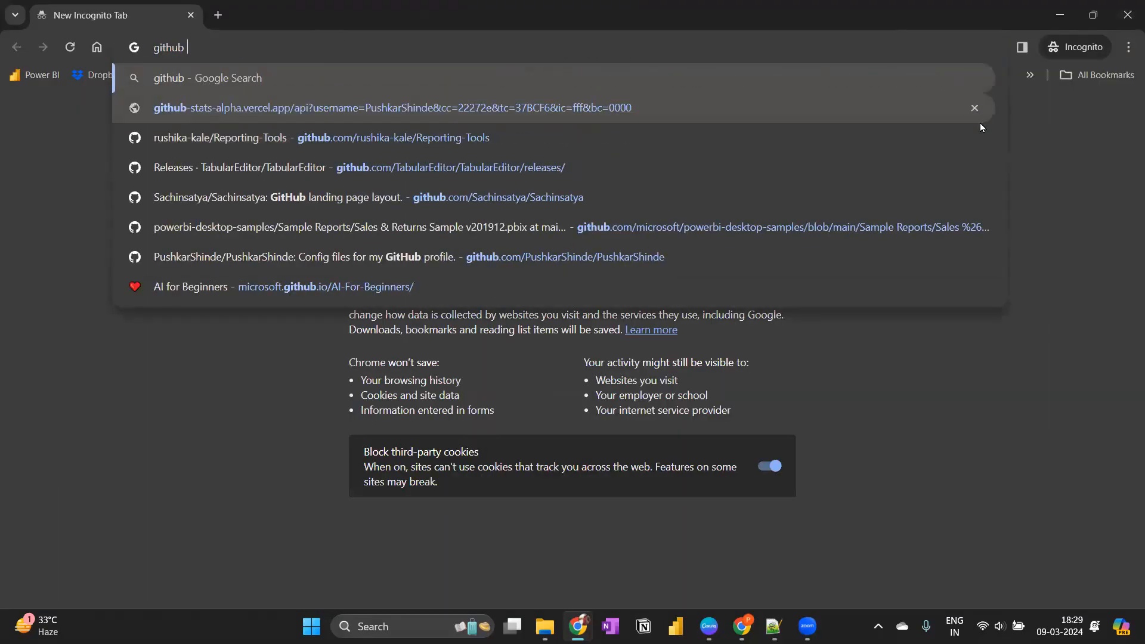
pyautogui.press('Return')
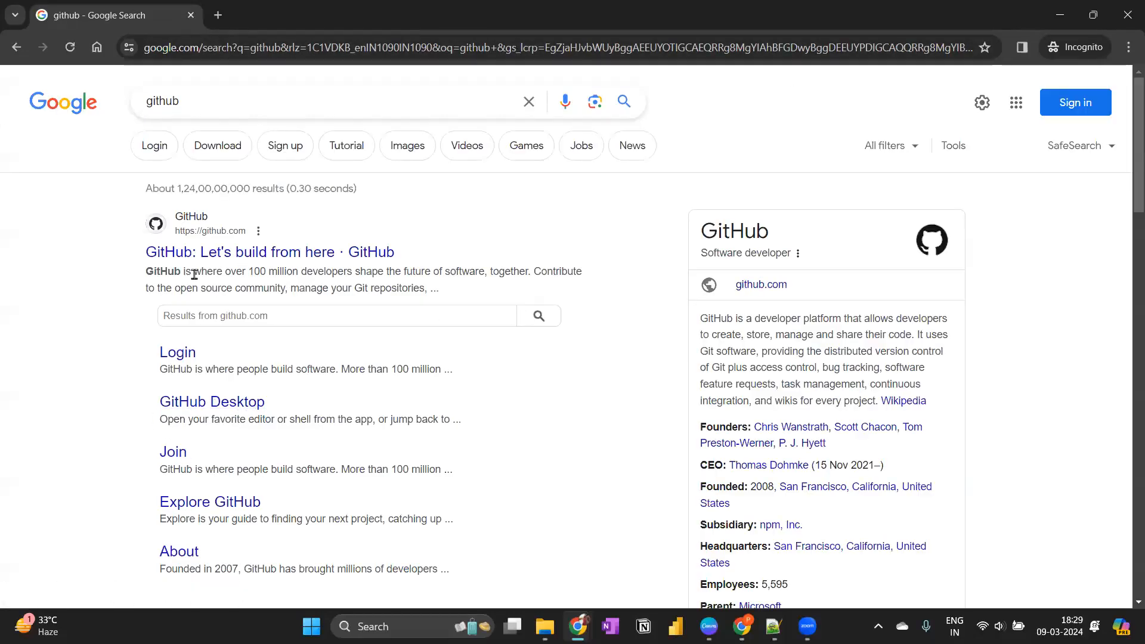
pyautogui.click(226, 253)
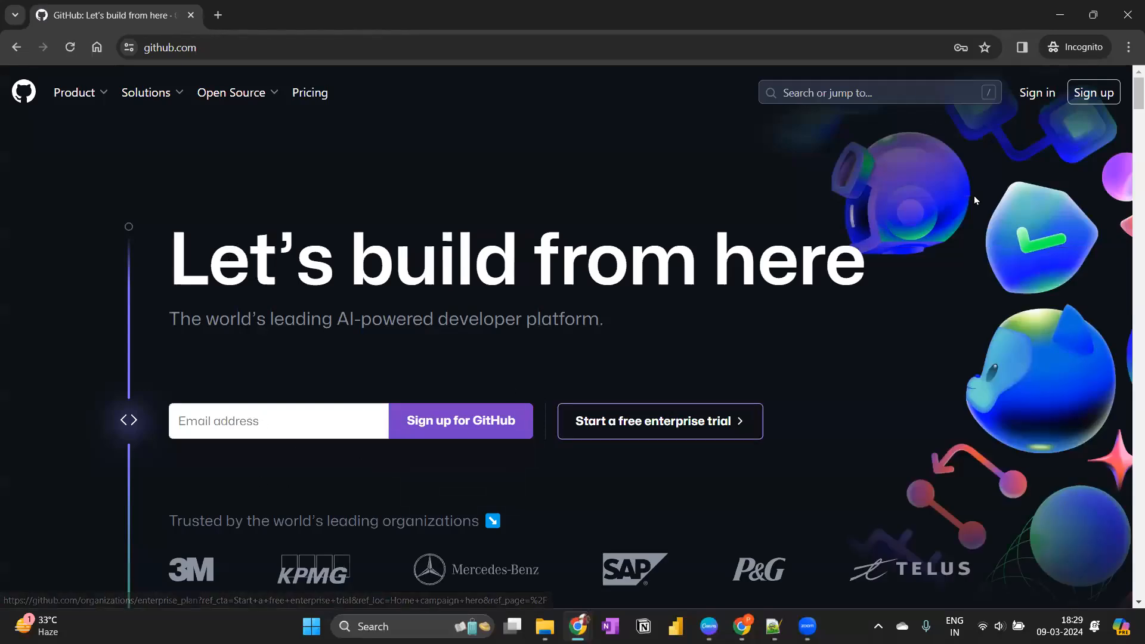
pyautogui.click(289, 47)
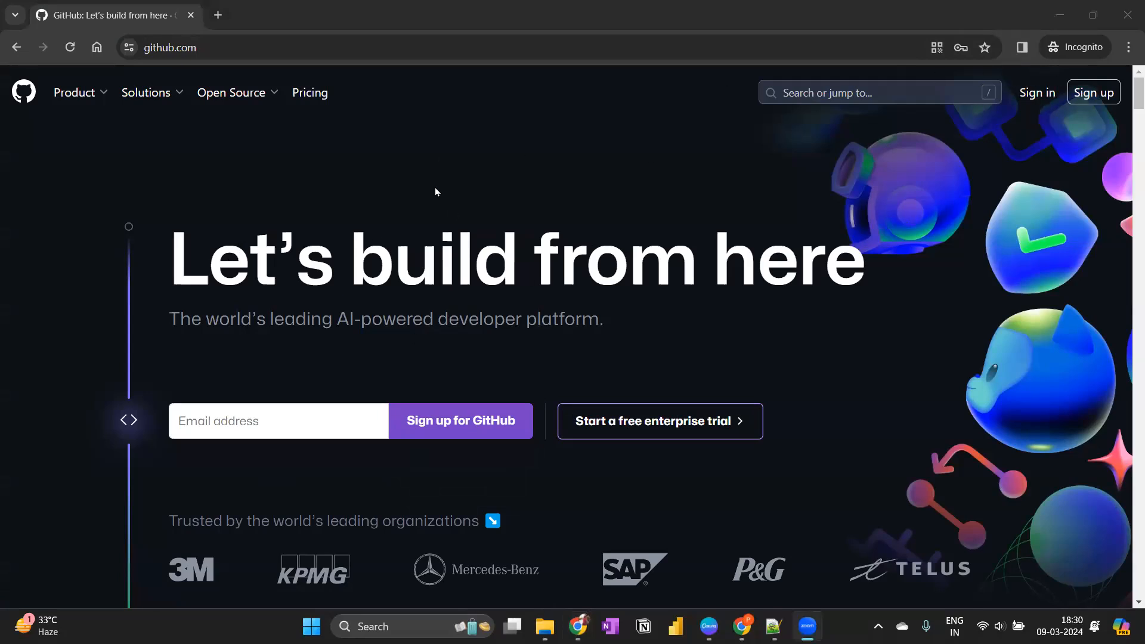
# Return to the signed-in GitHub profile and review its README introduction, tools, socials, pinned repository and contribution activity.
pyautogui.click(1025, 21)
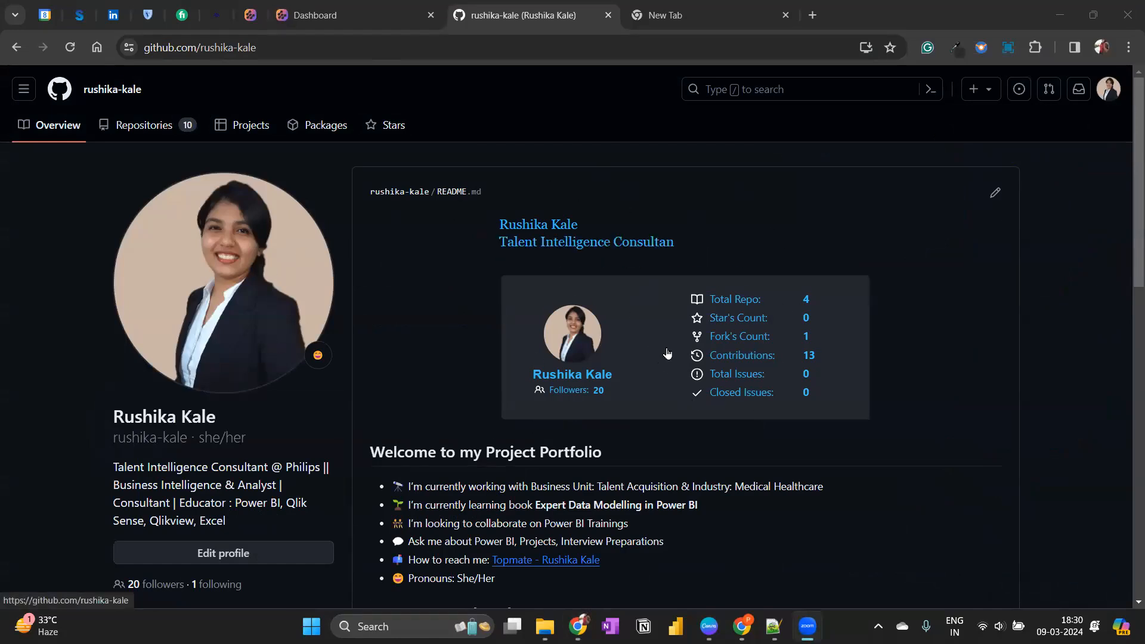
pyautogui.scroll(-4, 667, 354)
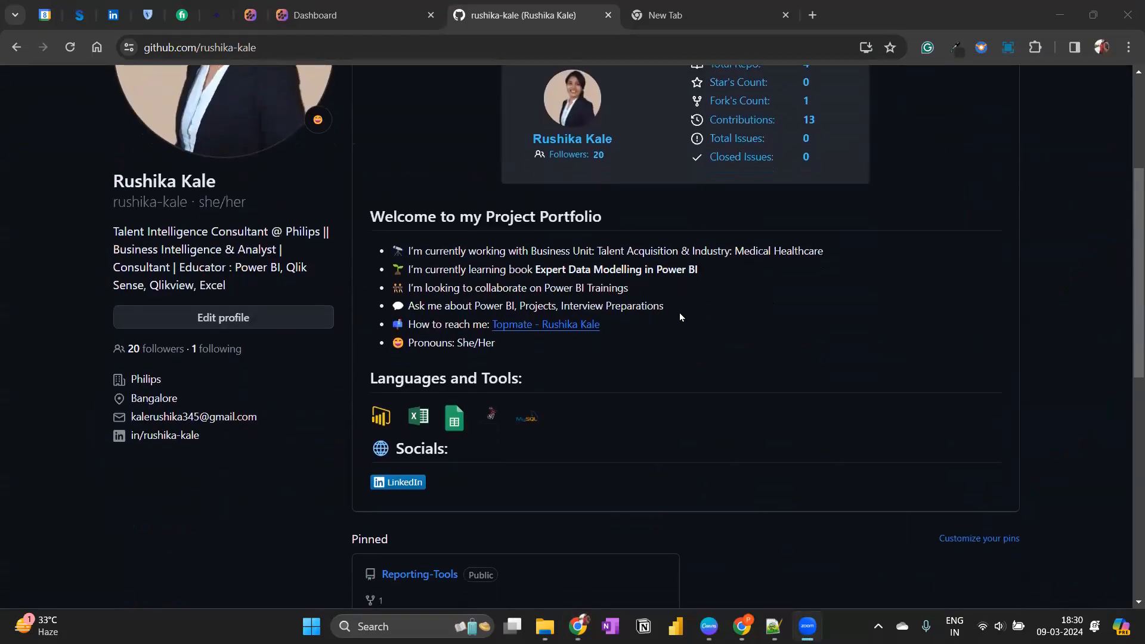
pyautogui.scroll(-2, 680, 316)
pyautogui.scroll(2, 680, 316)
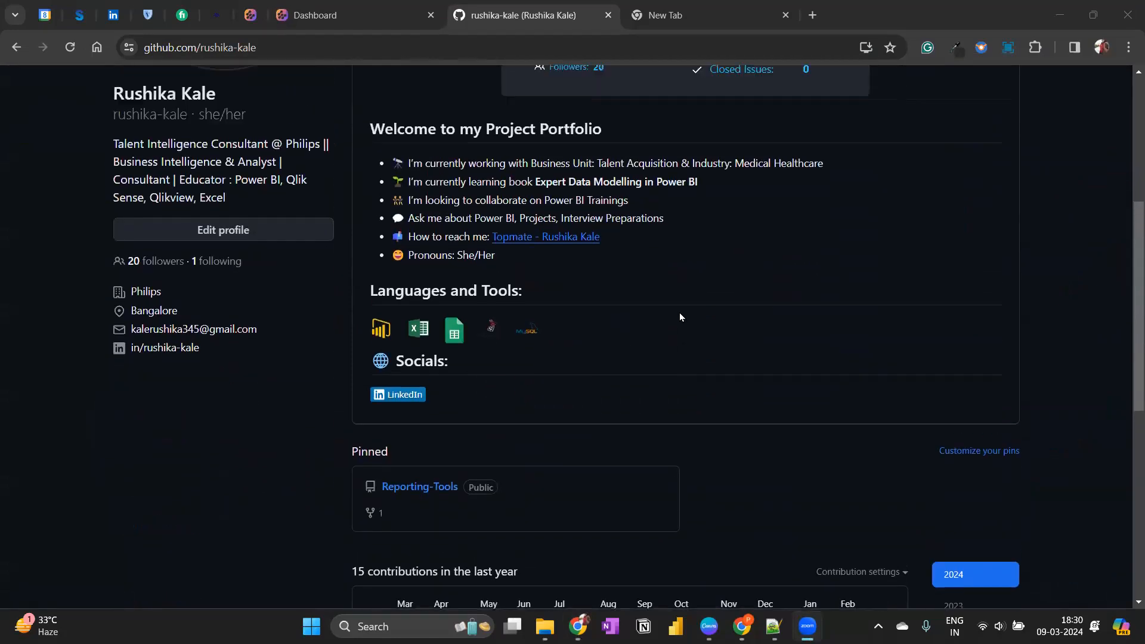
pyautogui.scroll(1, 814, 336)
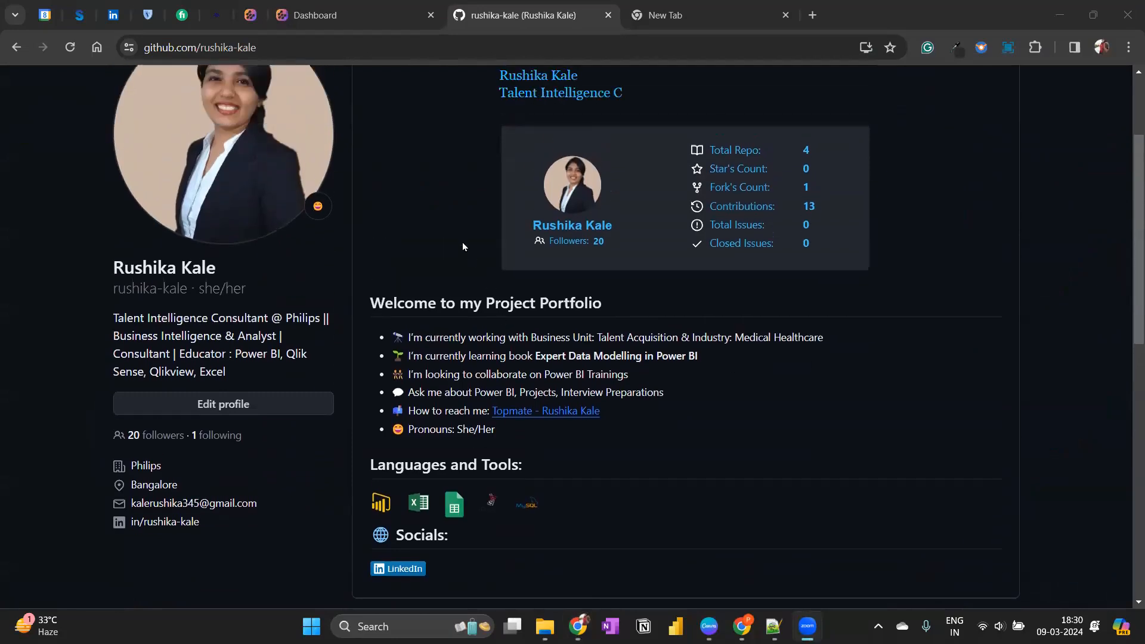
pyautogui.scroll(2, 961, 253)
pyautogui.scroll(-5, 398, 379)
pyautogui.moveTo(386, 80); pyautogui.dragTo(699, 95)
pyautogui.moveTo(460, 113)
pyautogui.mouseDown()
pyautogui.moveTo(468, 224)
pyautogui.moveTo(466, 133)
pyautogui.mouseUp()
pyautogui.click(464, 145)
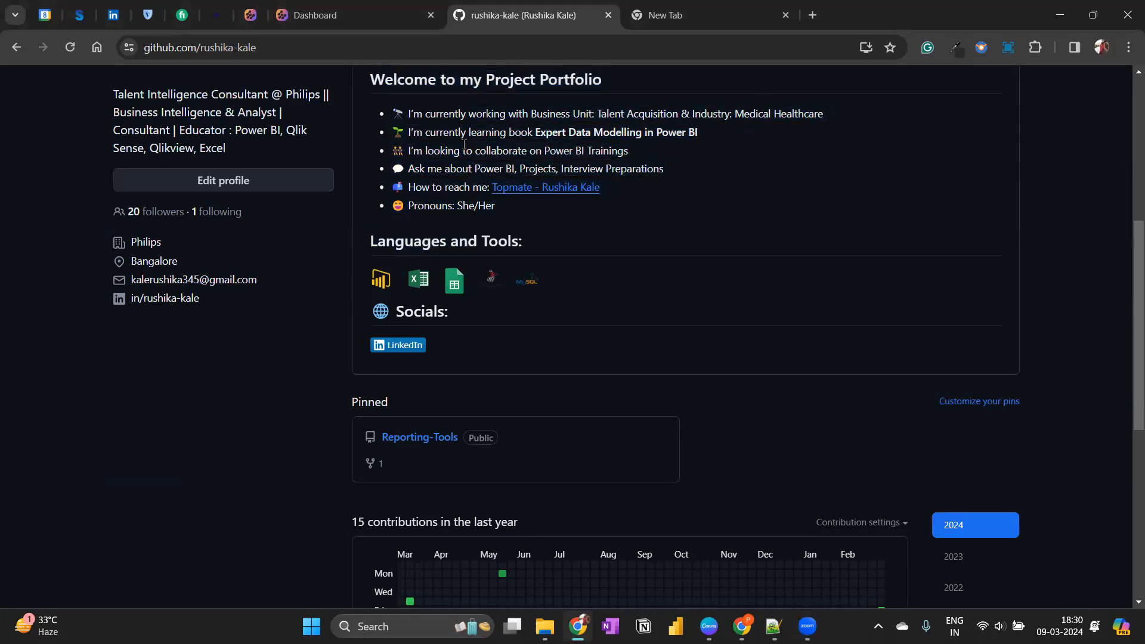
pyautogui.scroll(-2, 445, 234)
pyautogui.scroll(1, 624, 232)
pyautogui.scroll(-2, 624, 234)
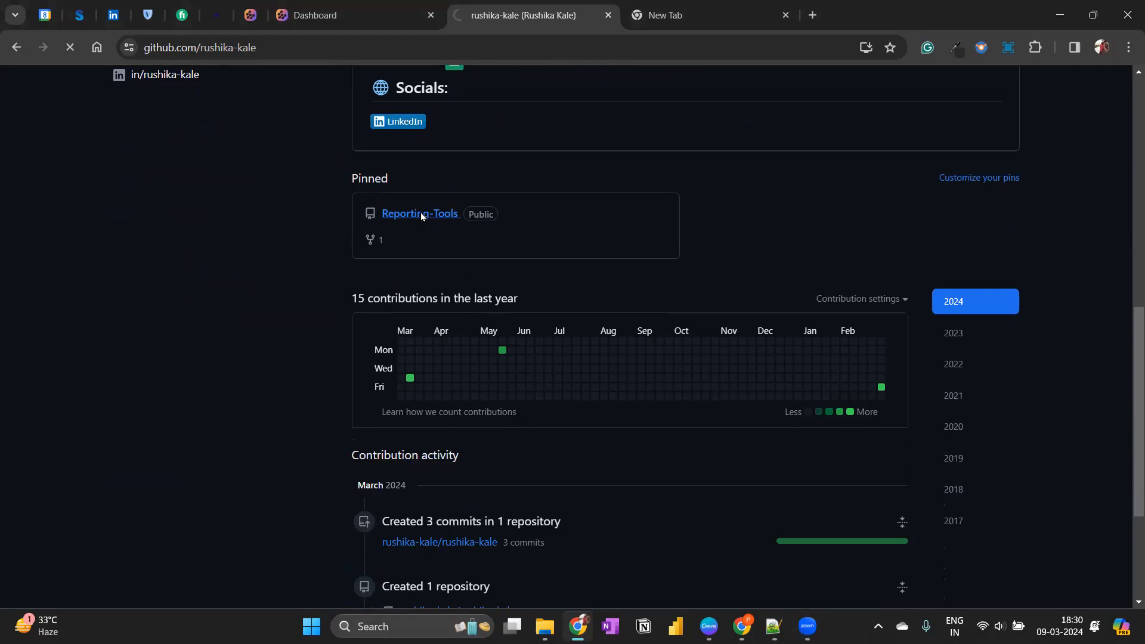
# View 2020-Week22 - MoM.PNG in the Google Data Studio/Tanzania folder of the pinned Reporting-Tools repository.
pyautogui.click(262, 303)
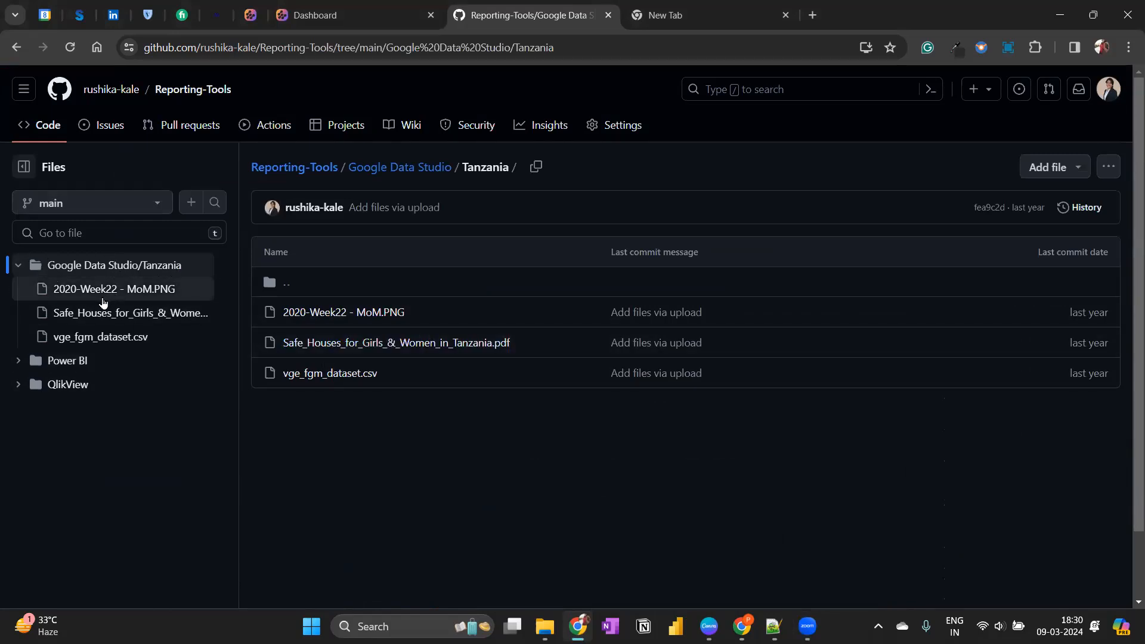
pyautogui.click(350, 319)
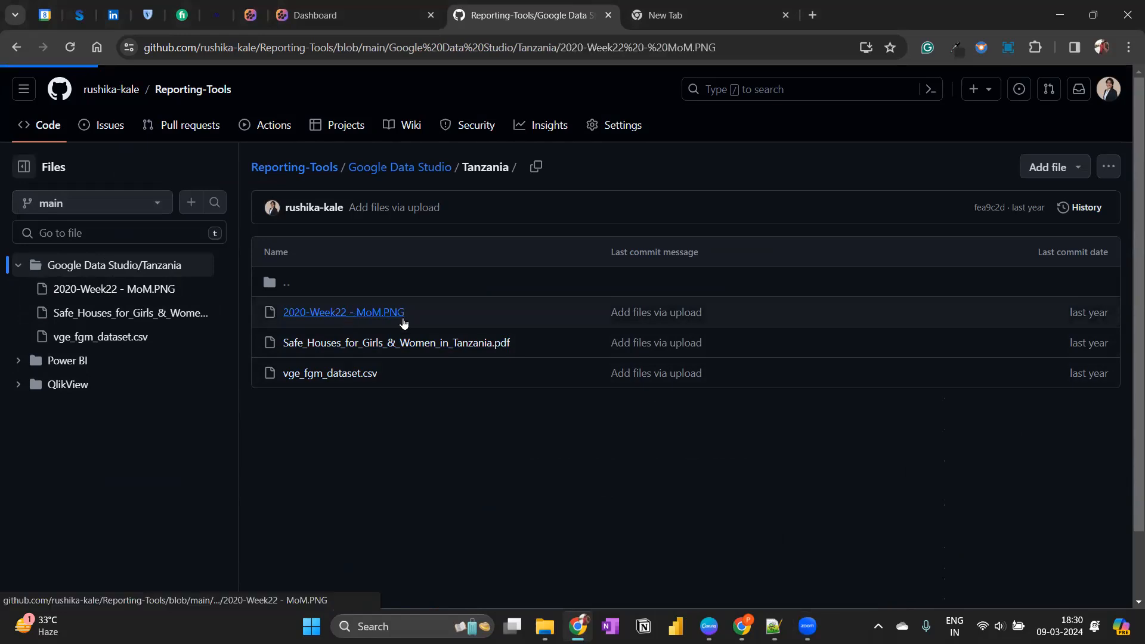
pyautogui.scroll(-1, 656, 430)
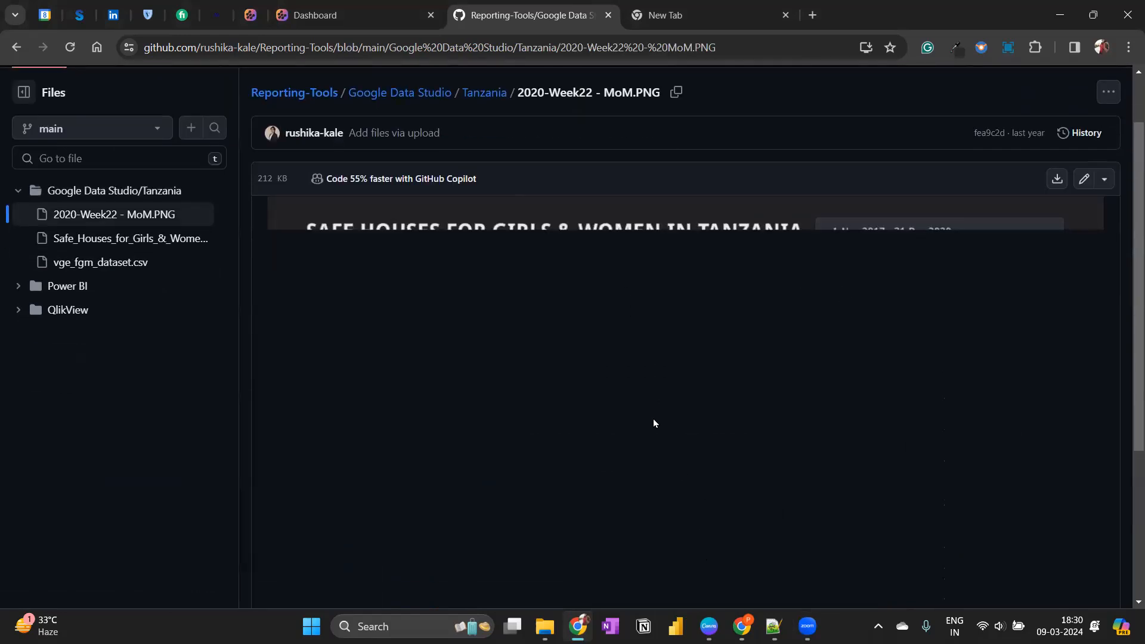
pyautogui.scroll(-5, 663, 410)
pyautogui.scroll(6, 686, 423)
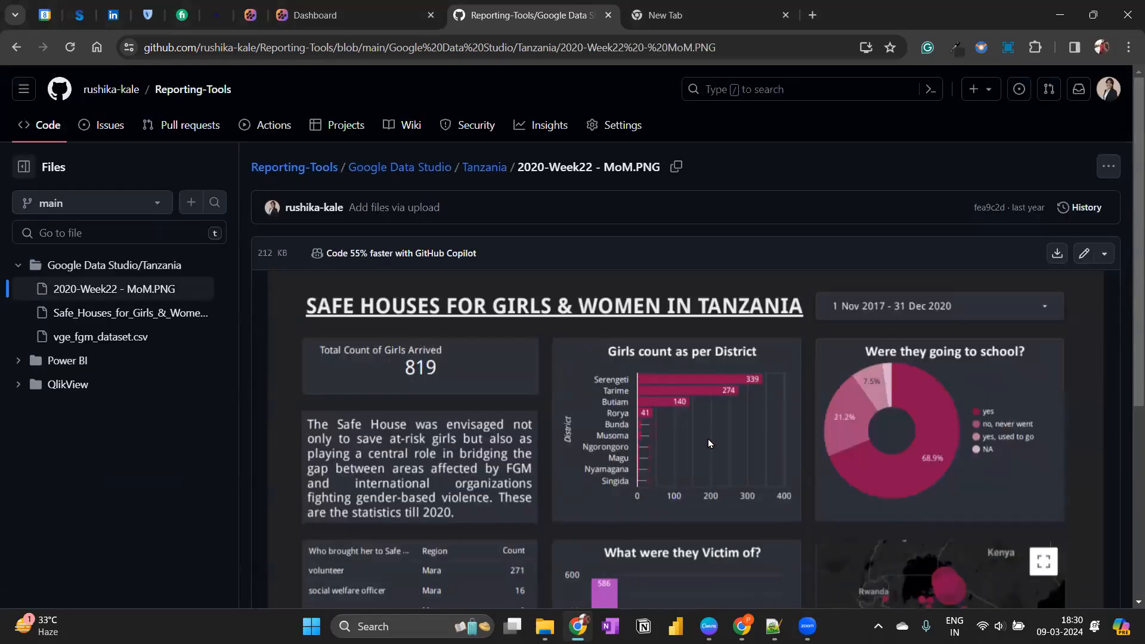
# Look through the Tanzania folder's PDF report and vge_fgm_dataset.csv, returning to 2020-Week22 - MoM.PNG.
pyautogui.click(143, 313)
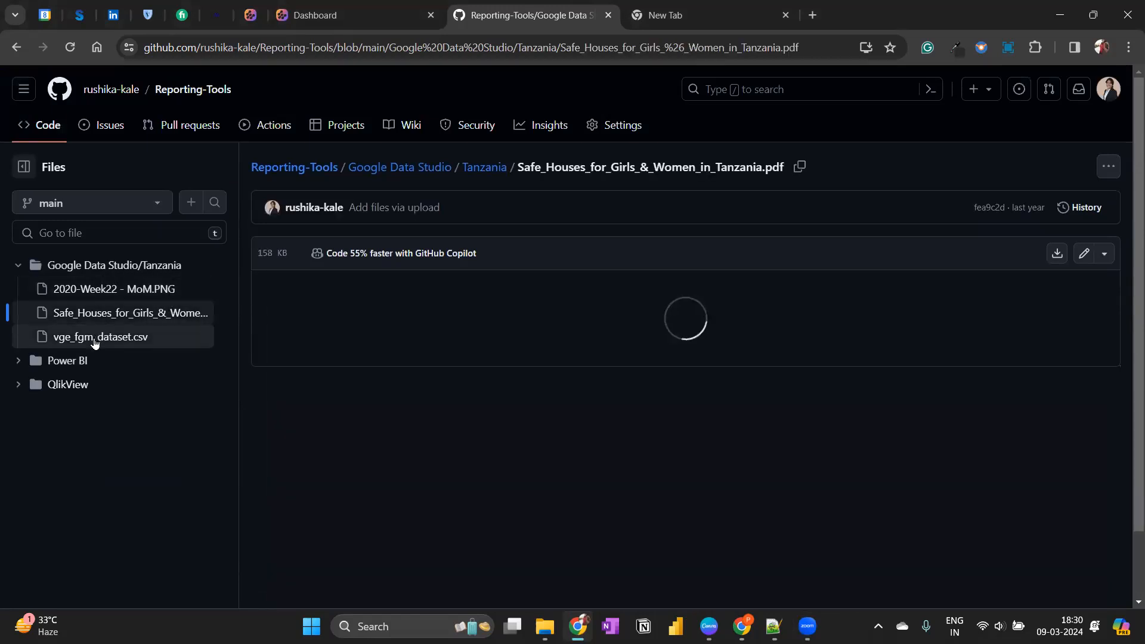
pyautogui.click(94, 338)
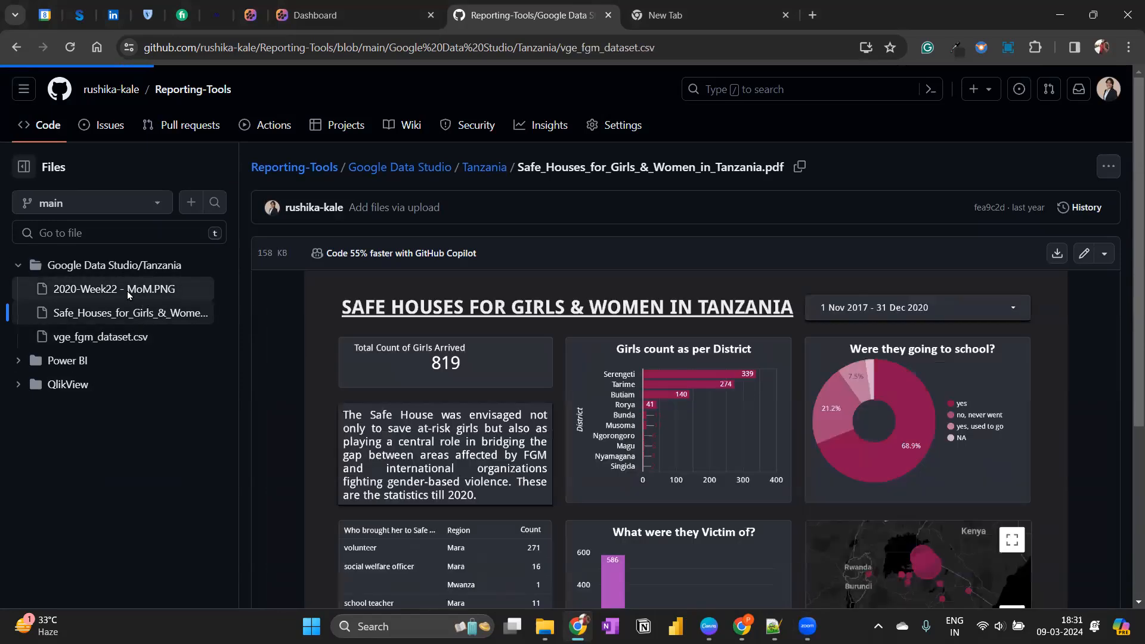
pyautogui.click(134, 289)
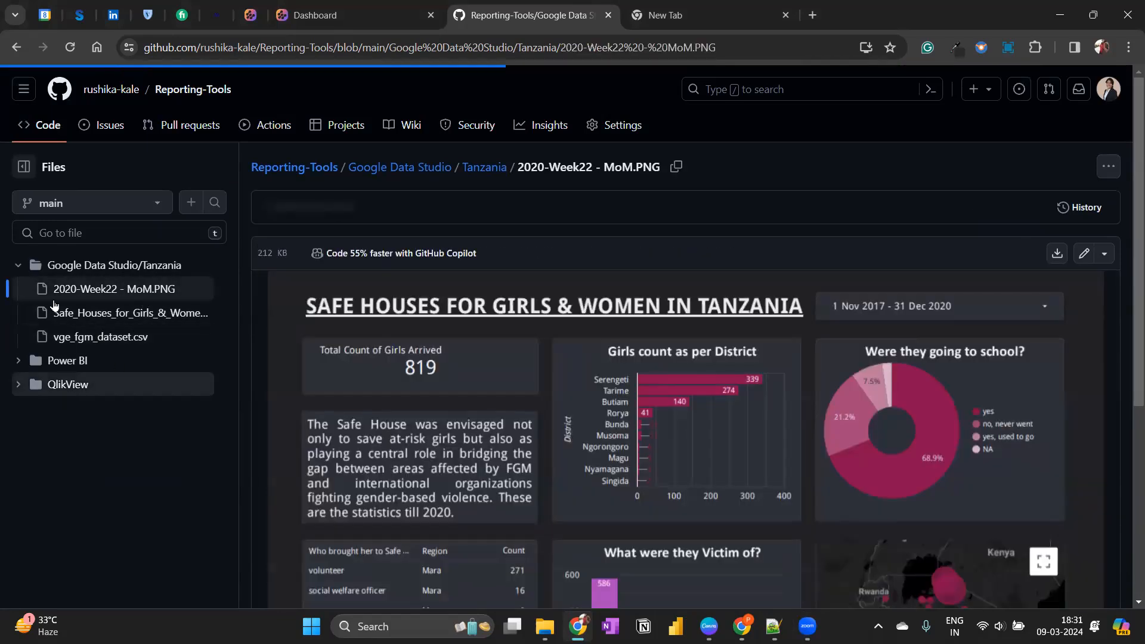
# Browse the Power BI folder's DataDNA/Data Salary - Sept 2022 project, viewing linkedin.png and Data Science Job Salaries.pdf.
pyautogui.click(20, 262)
pyautogui.click(185, 290)
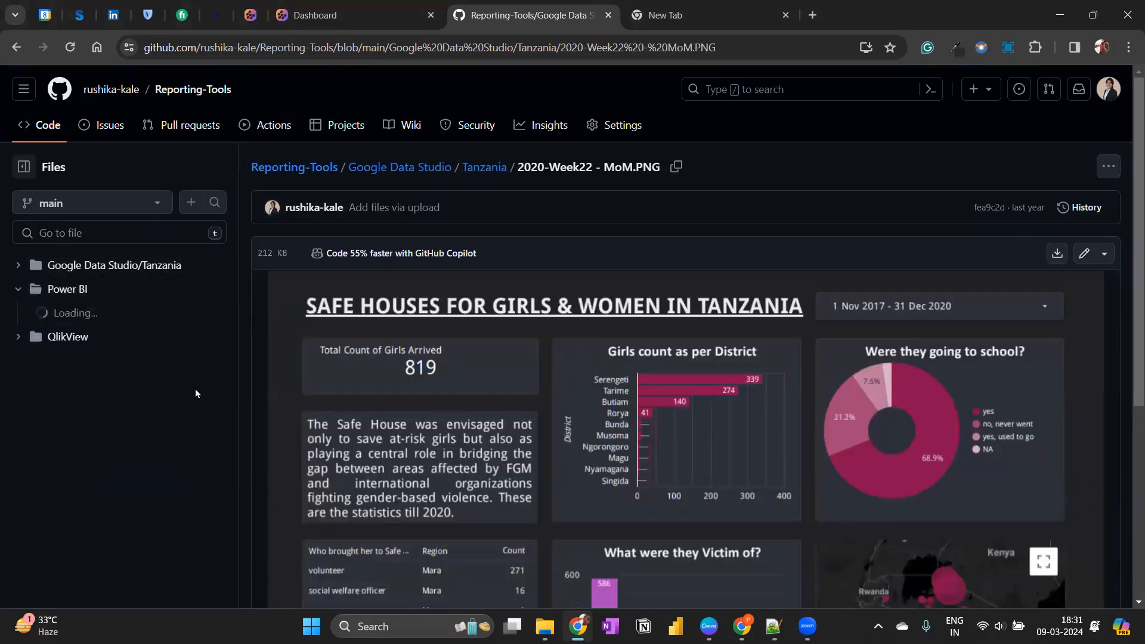
pyautogui.scroll(-2, 198, 275)
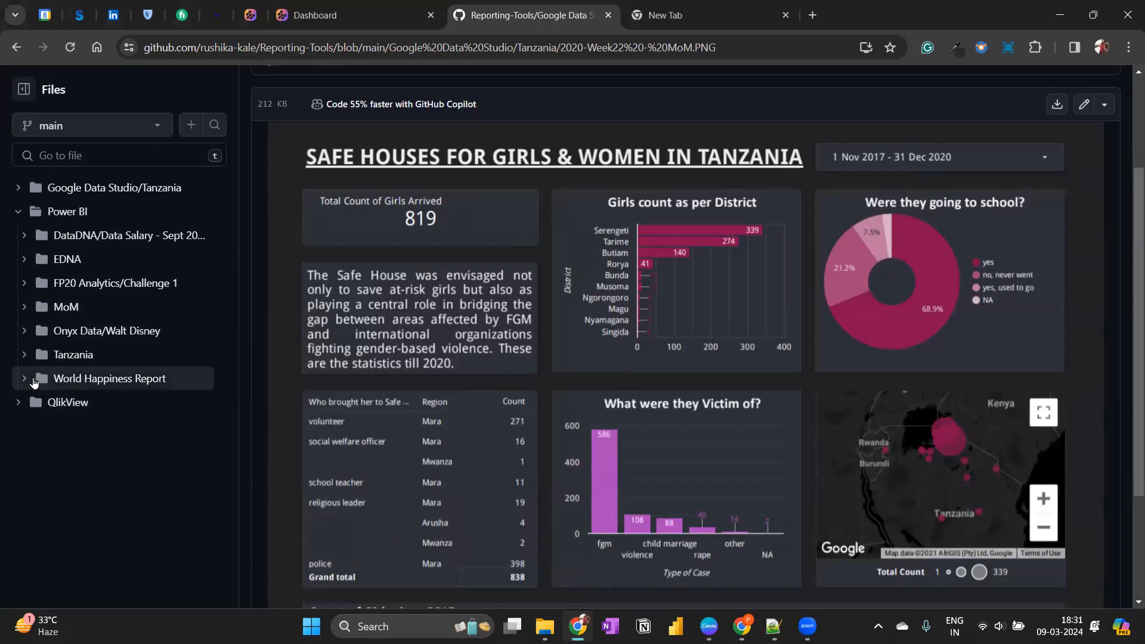
pyautogui.click(22, 239)
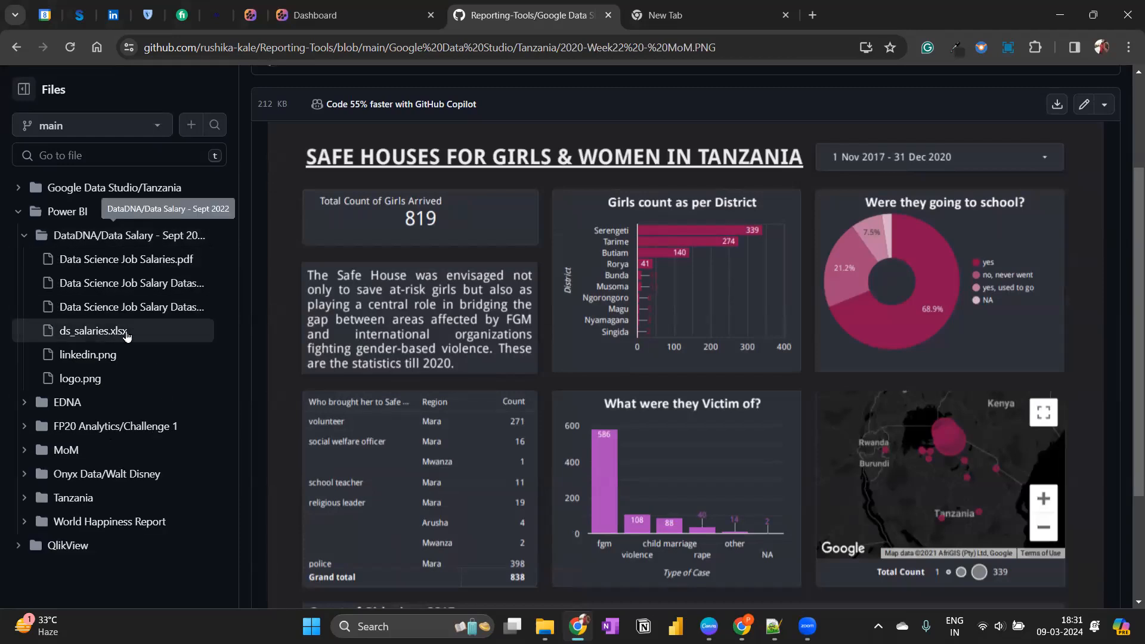
pyautogui.click(90, 354)
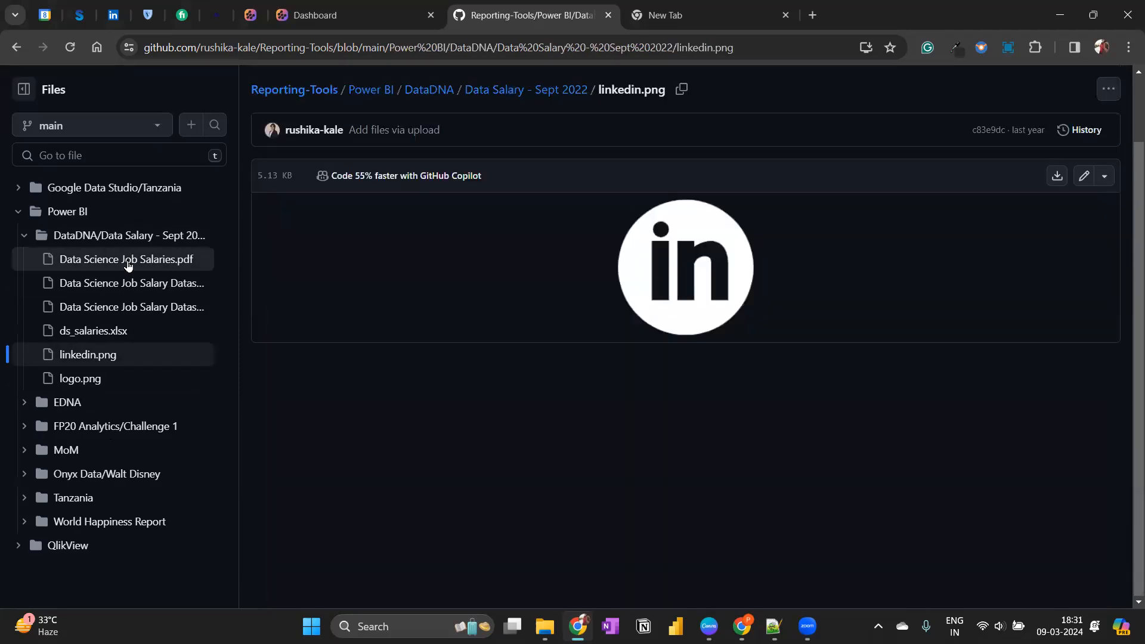
pyautogui.click(128, 261)
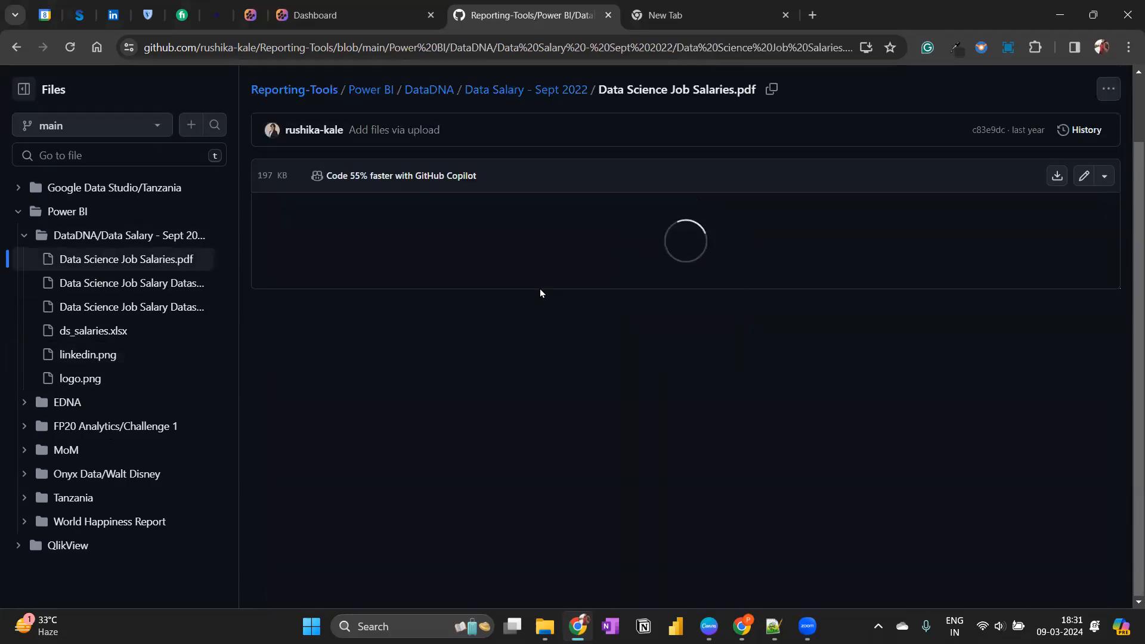
pyautogui.scroll(-10, 816, 311)
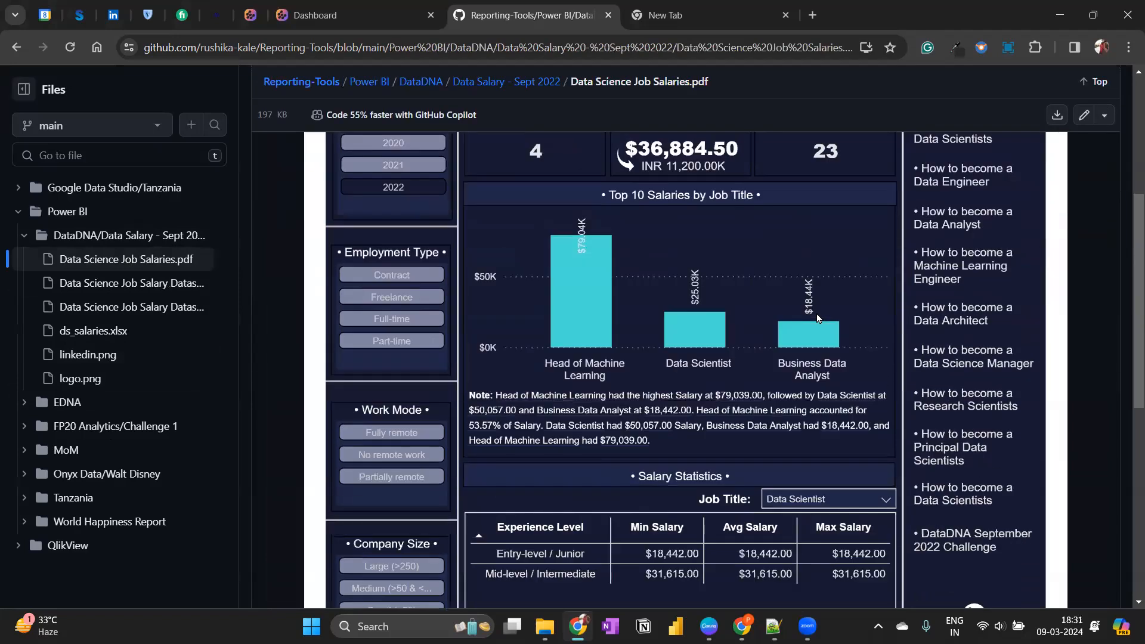
# View the landing page, patient analysis and discharge analysis images in the QlikView Healthcare folder.
pyautogui.click(18, 212)
pyautogui.click(19, 238)
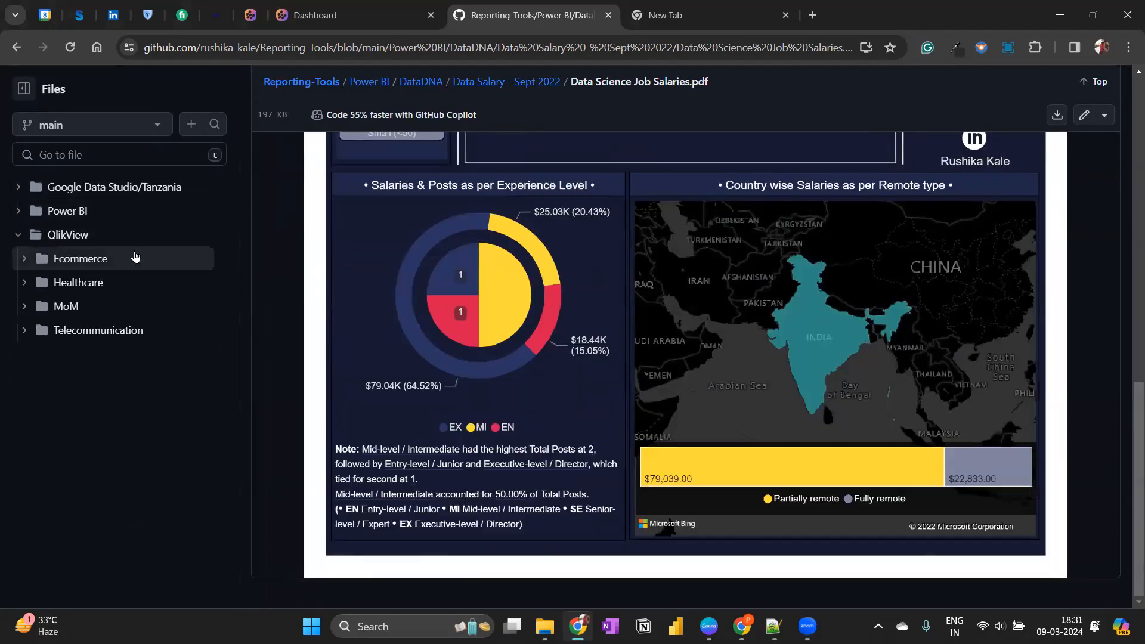
pyautogui.click(23, 284)
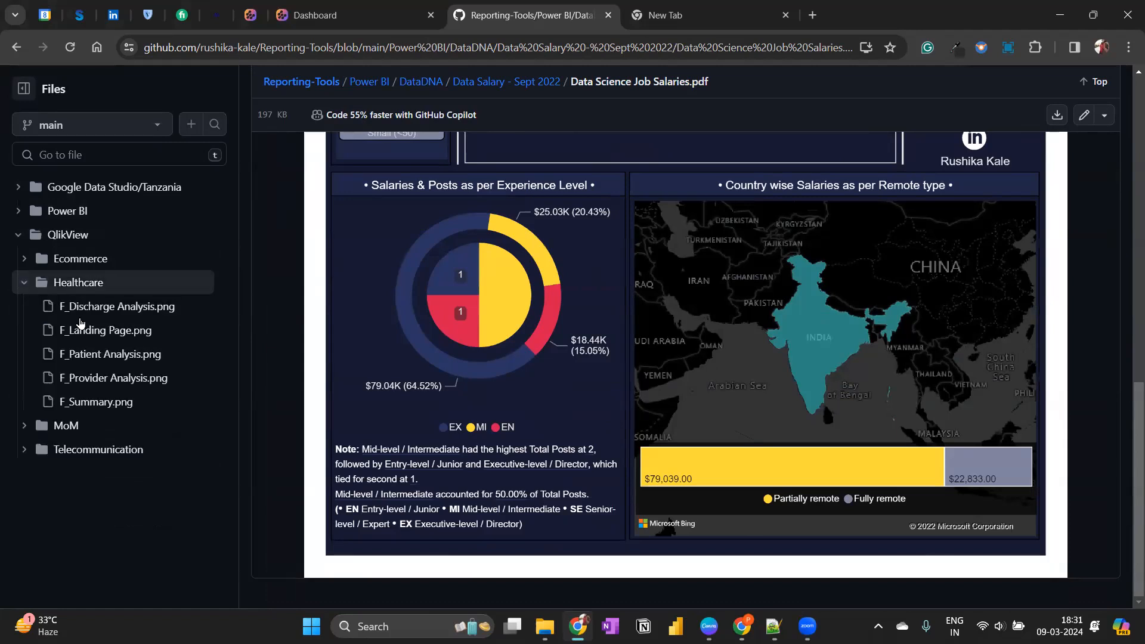
pyautogui.click(116, 326)
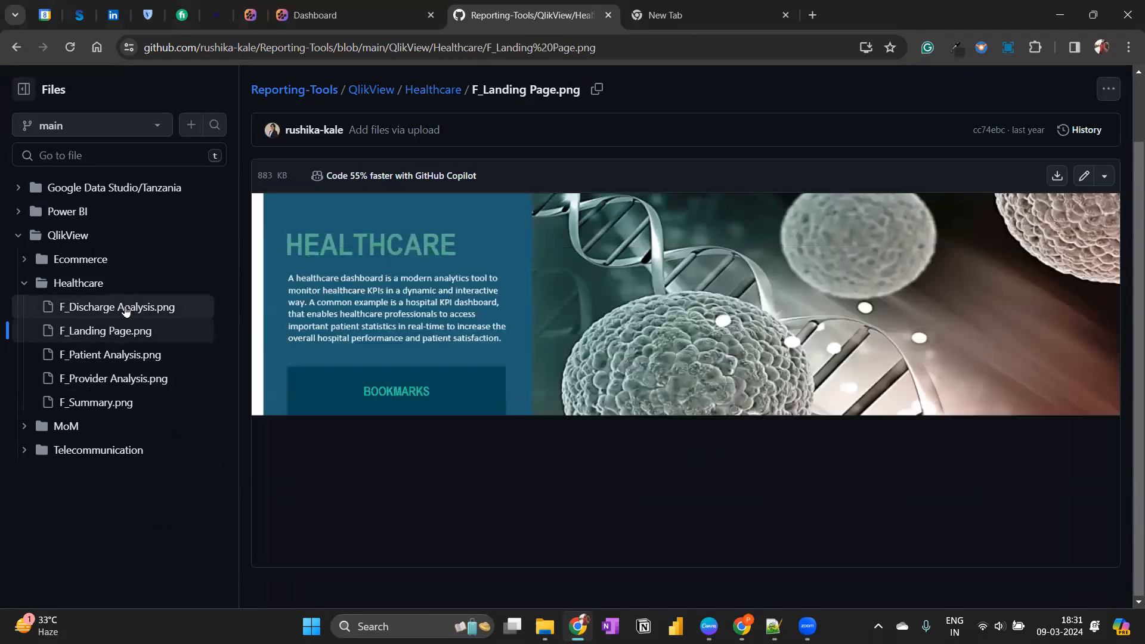
pyautogui.click(114, 360)
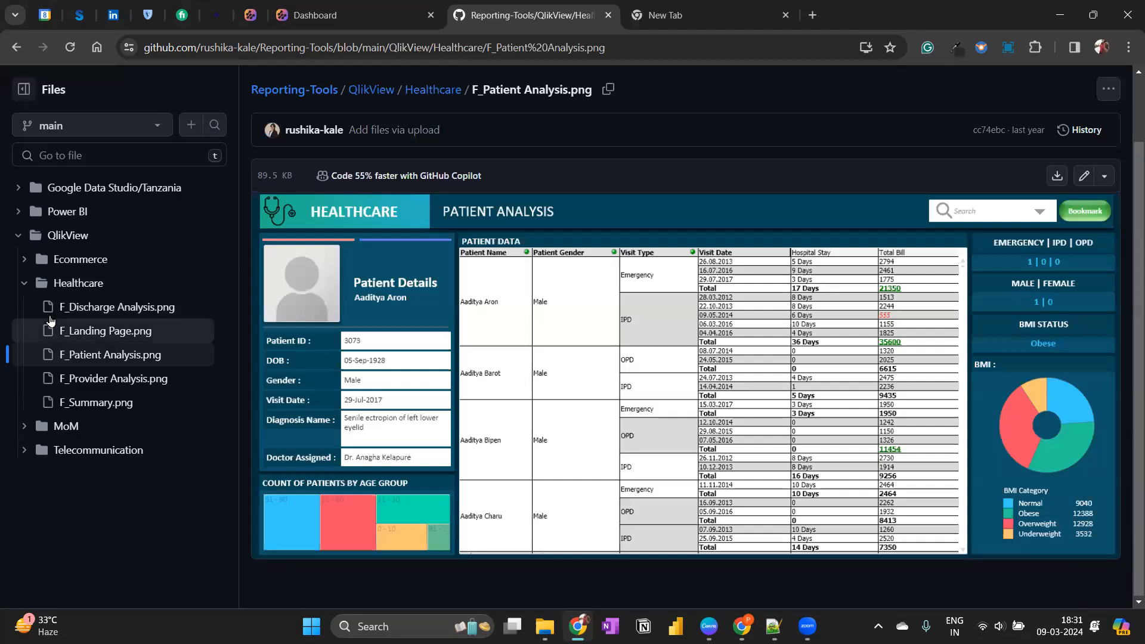
pyautogui.click(99, 310)
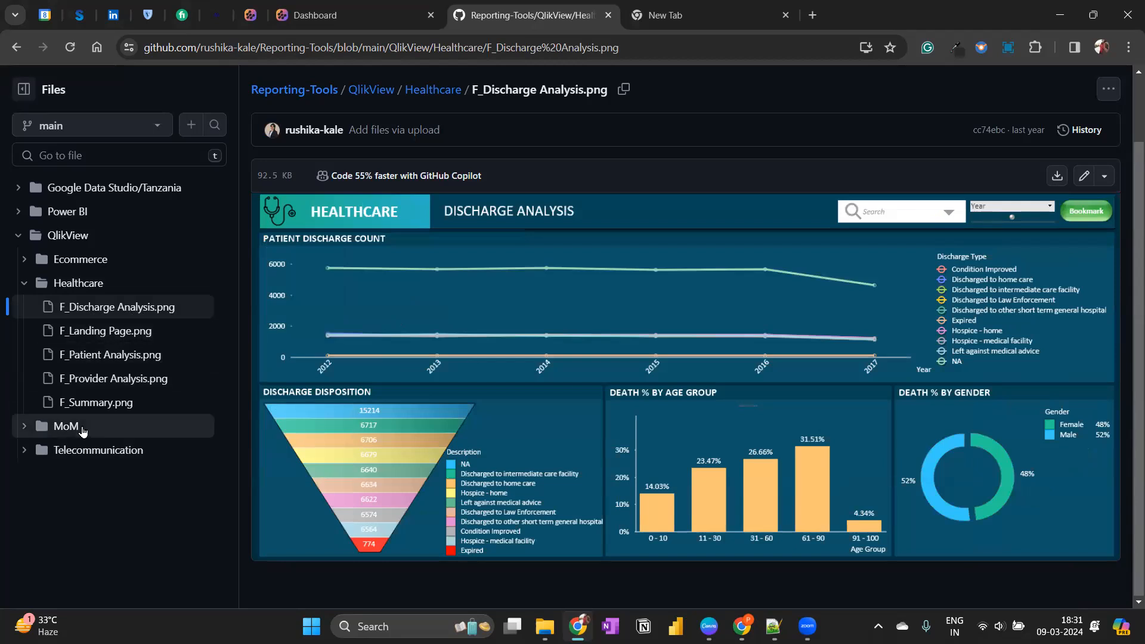
# Examine the contents of QlikView's MoM and Telecommunication folders, open the Healthcare folder listing, and collapse the QlikView folder.
pyautogui.click(25, 429)
pyautogui.scroll(-1, 18, 549)
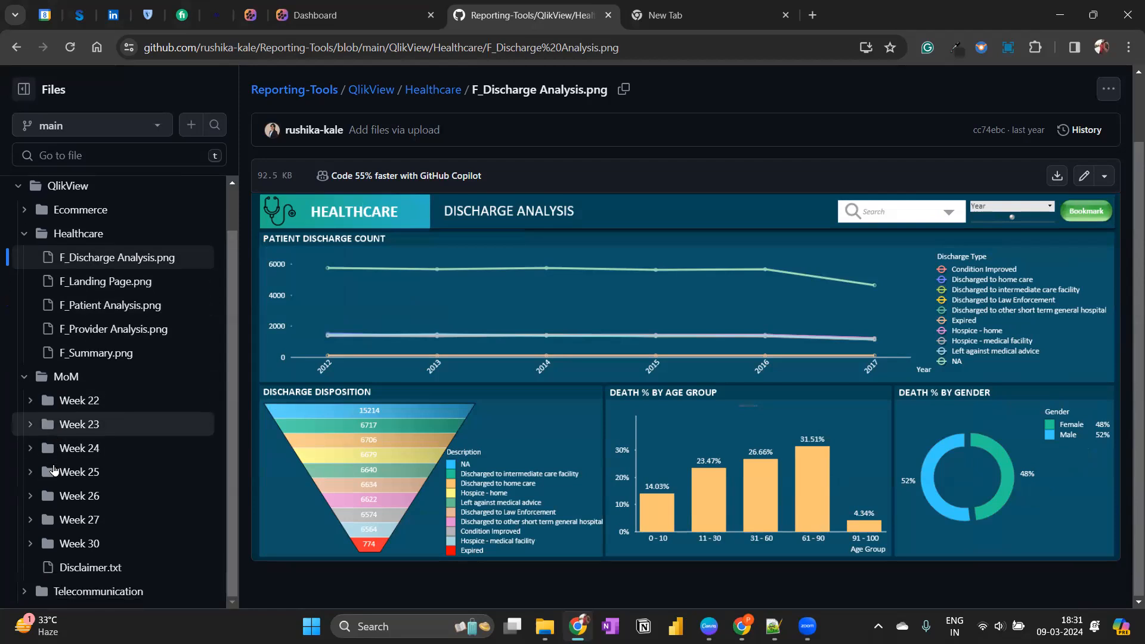
pyautogui.click(27, 591)
pyautogui.scroll(-3, 60, 256)
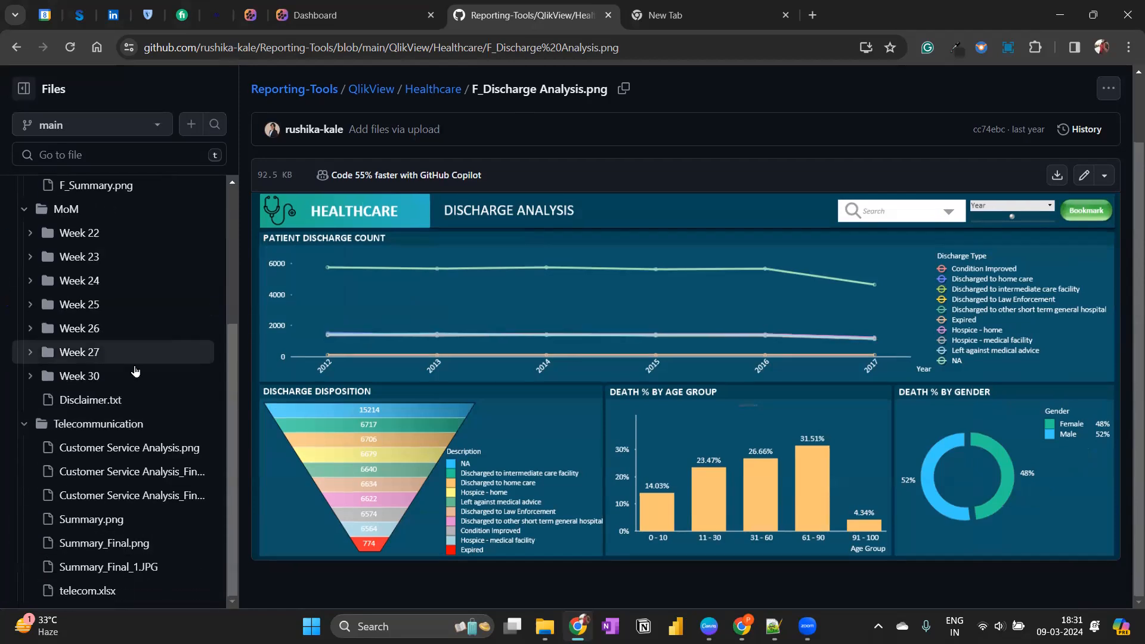
pyautogui.scroll(4, 111, 451)
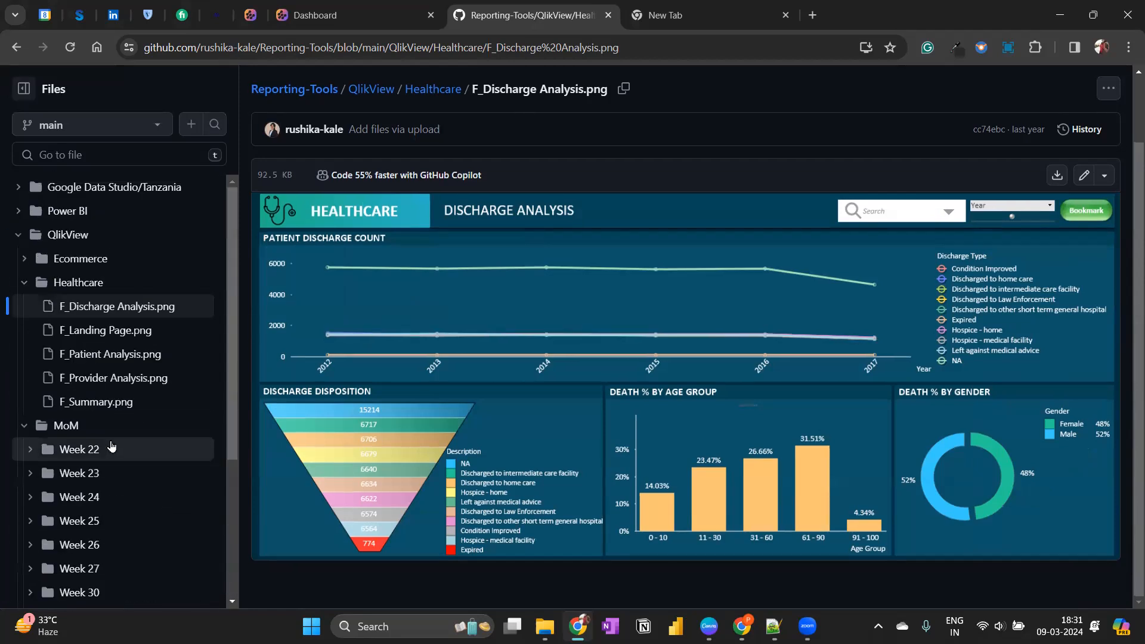
pyautogui.click(31, 290)
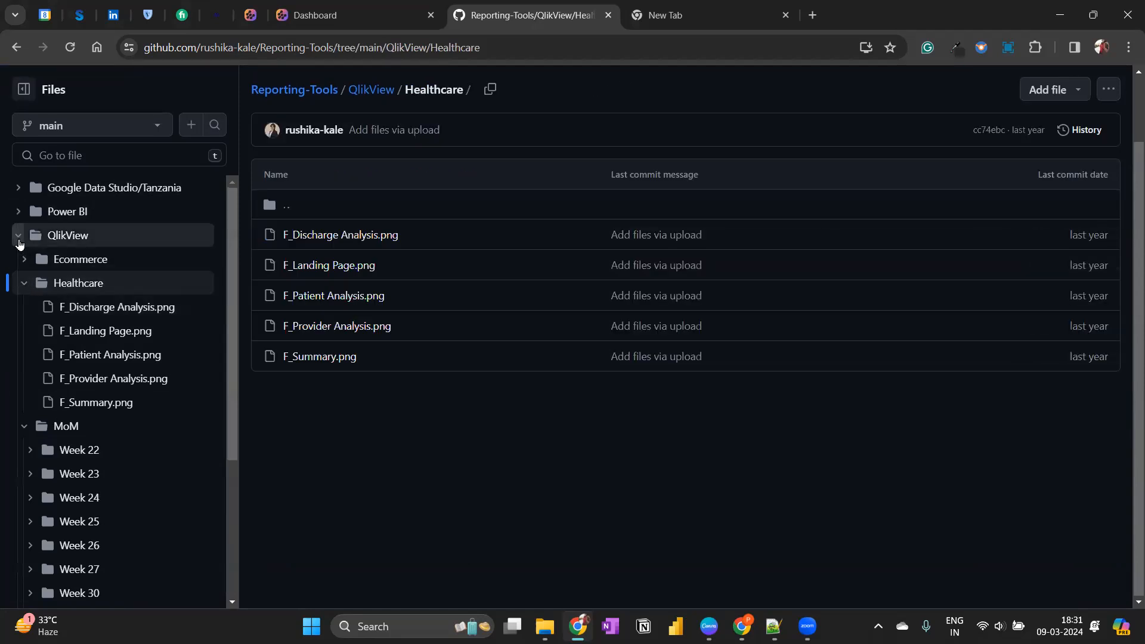
pyautogui.click(18, 239)
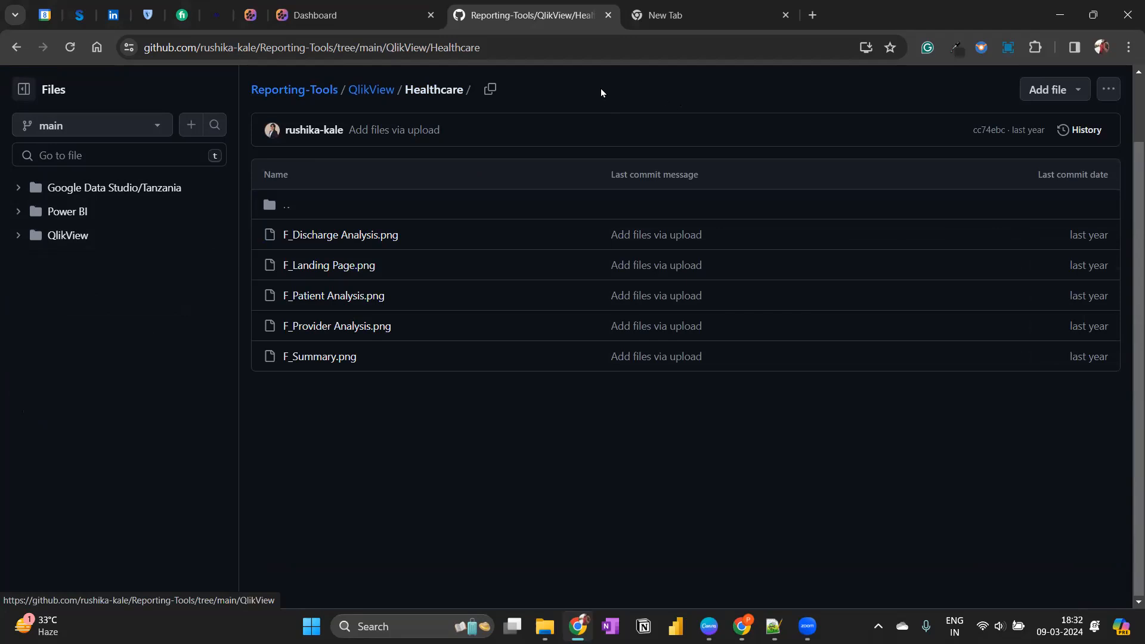
# Switch to File Explorer and open the P2P Session - Portfolio Management folder inside P2P on the Work (E:) drive.
pyautogui.click(545, 626)
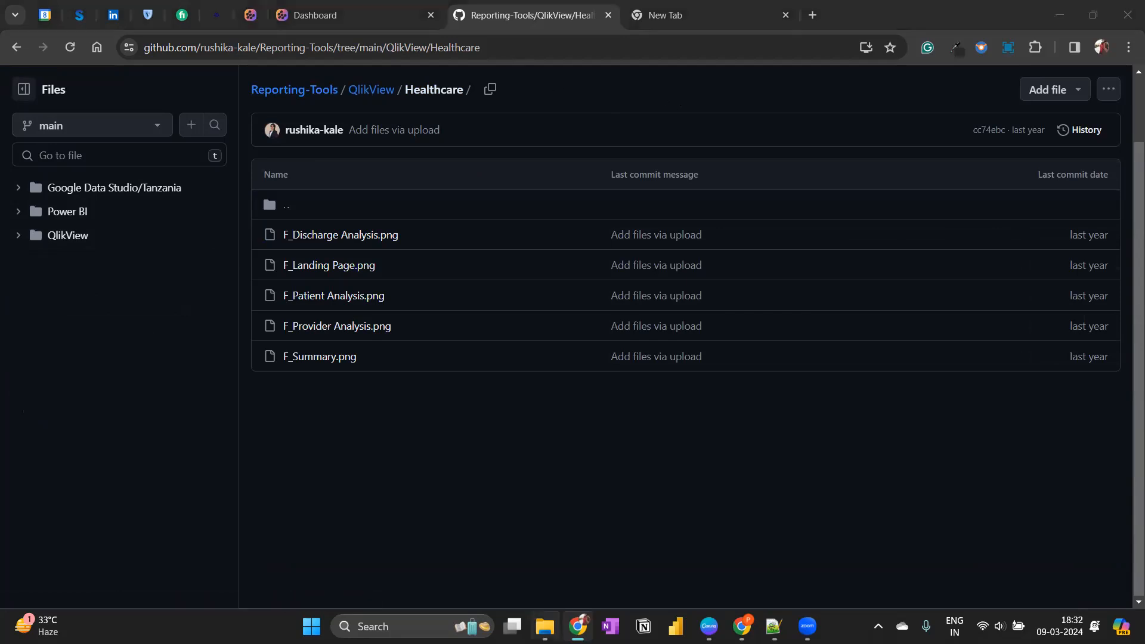
pyautogui.click(34, 497)
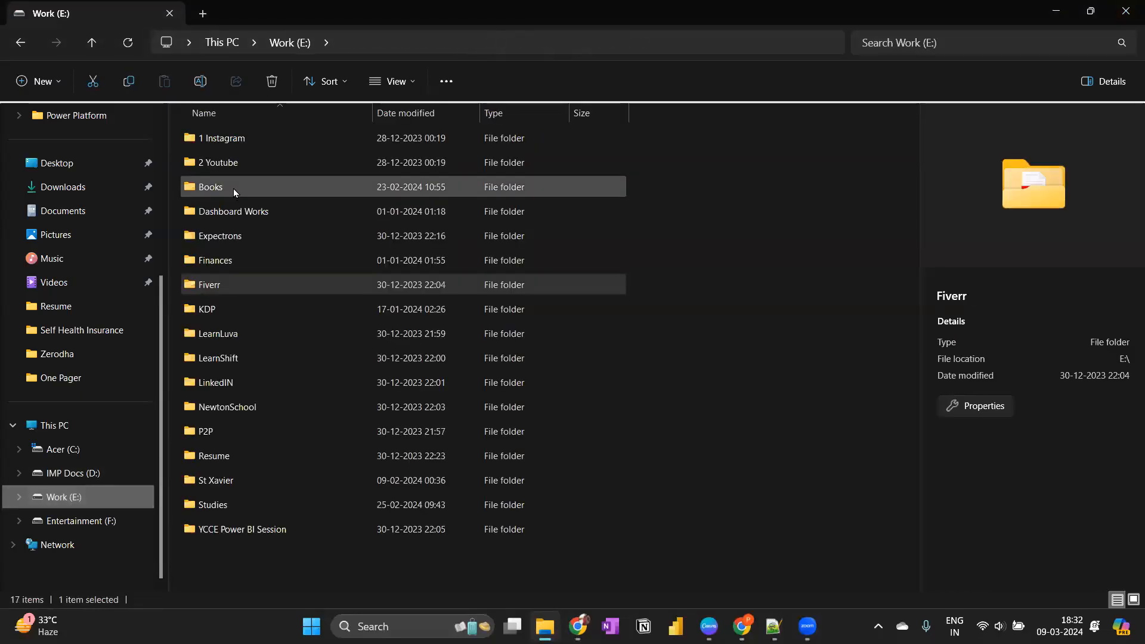
pyautogui.click(224, 445)
pyautogui.doubleClick(230, 433)
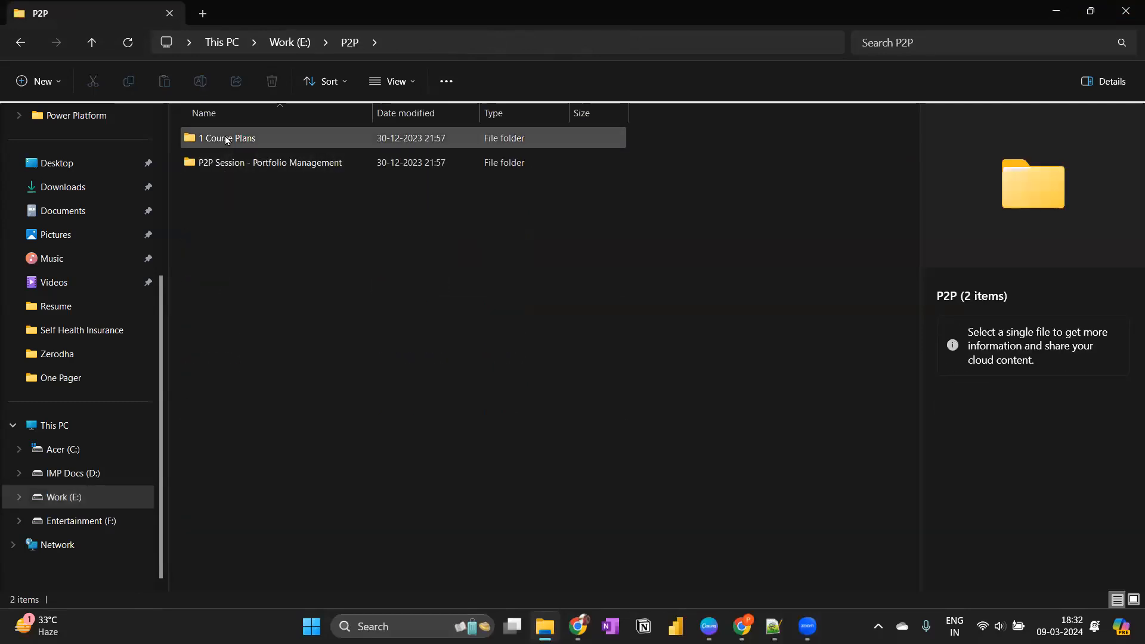
pyautogui.click(205, 164)
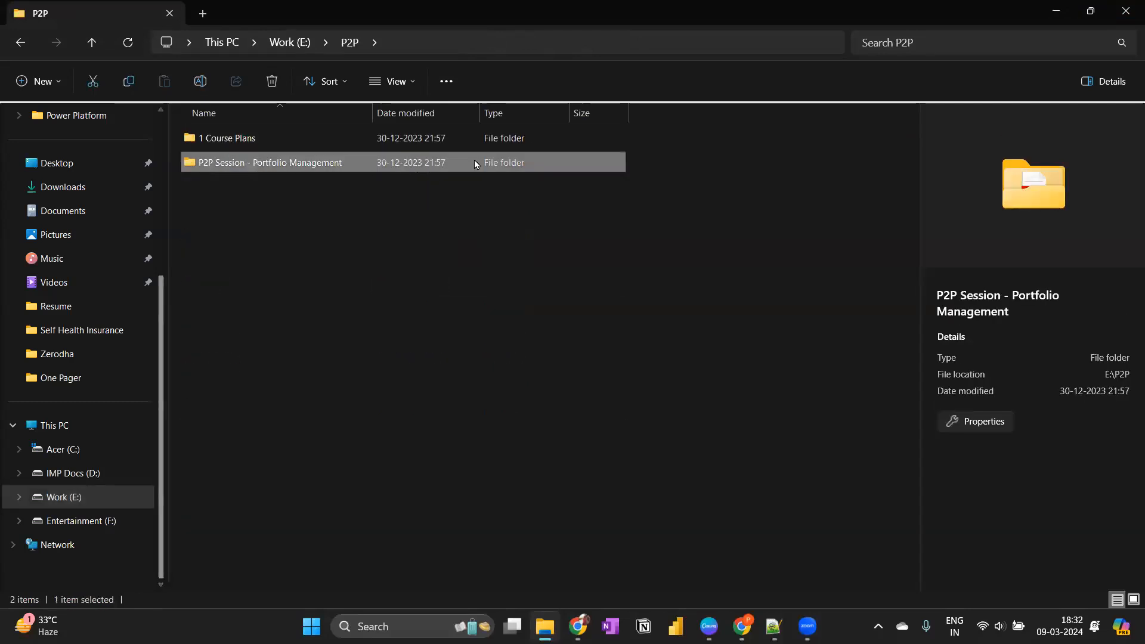
pyautogui.doubleClick(300, 165)
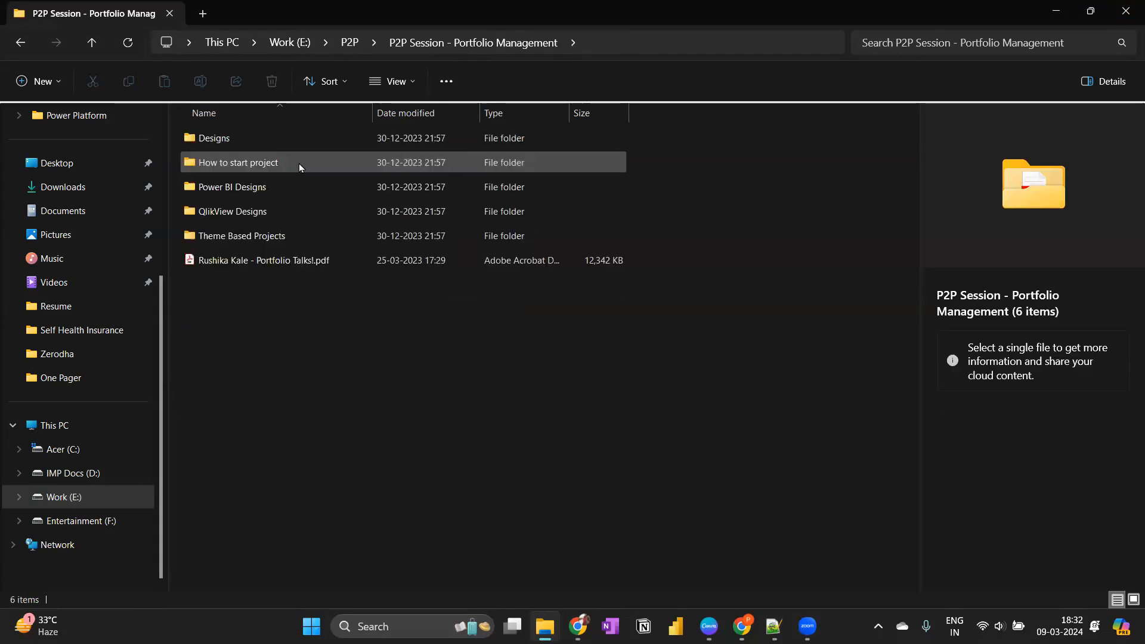
# Look through the portfolio session's subfolders, including Theme Based Projects and Designs, and return to the P2P folder.
pyautogui.click(238, 136)
pyautogui.click(238, 162)
pyautogui.click(224, 189)
pyautogui.click(226, 219)
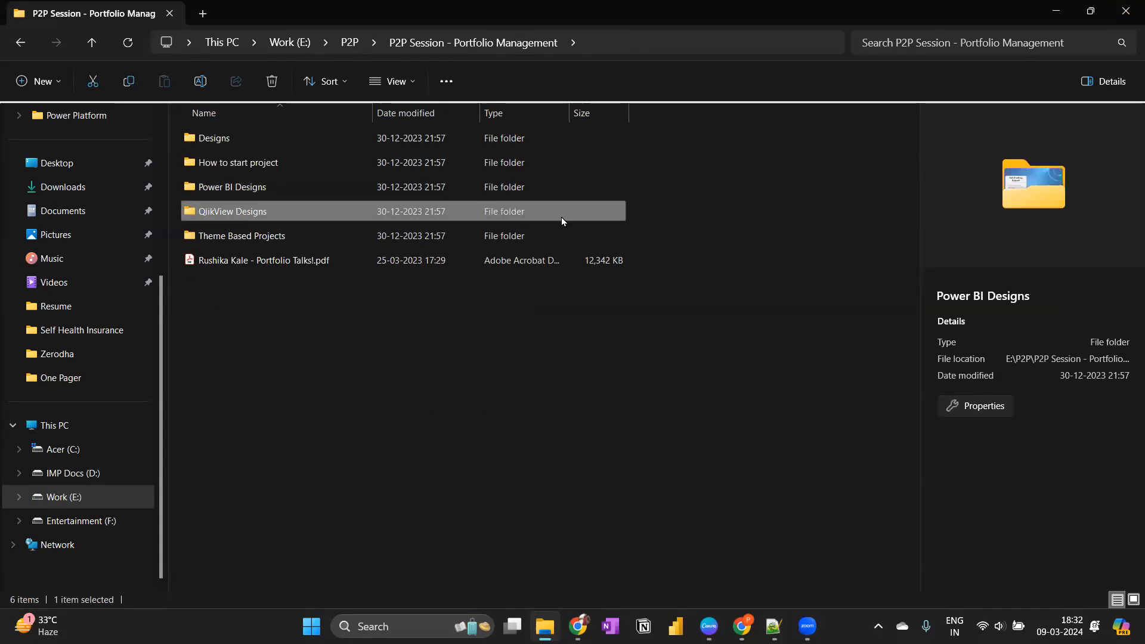
pyautogui.doubleClick(288, 239)
pyautogui.hotkey('alt', 'Left')
pyautogui.doubleClick(252, 191)
pyautogui.hotkey('alt', 'Left')
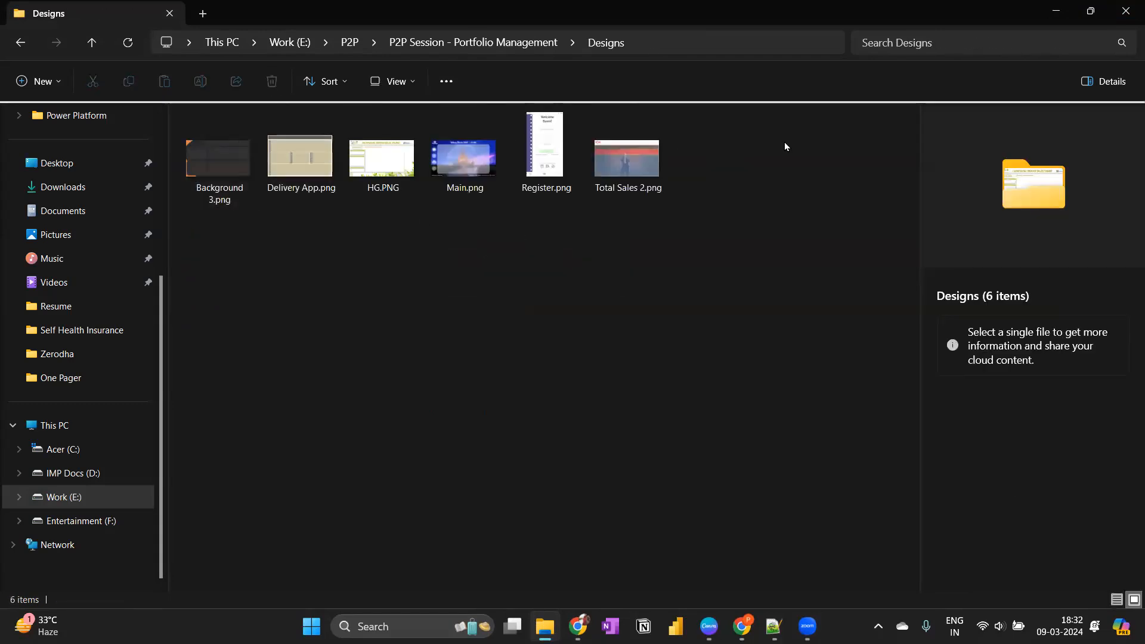
pyautogui.hotkey('alt', 'Left')
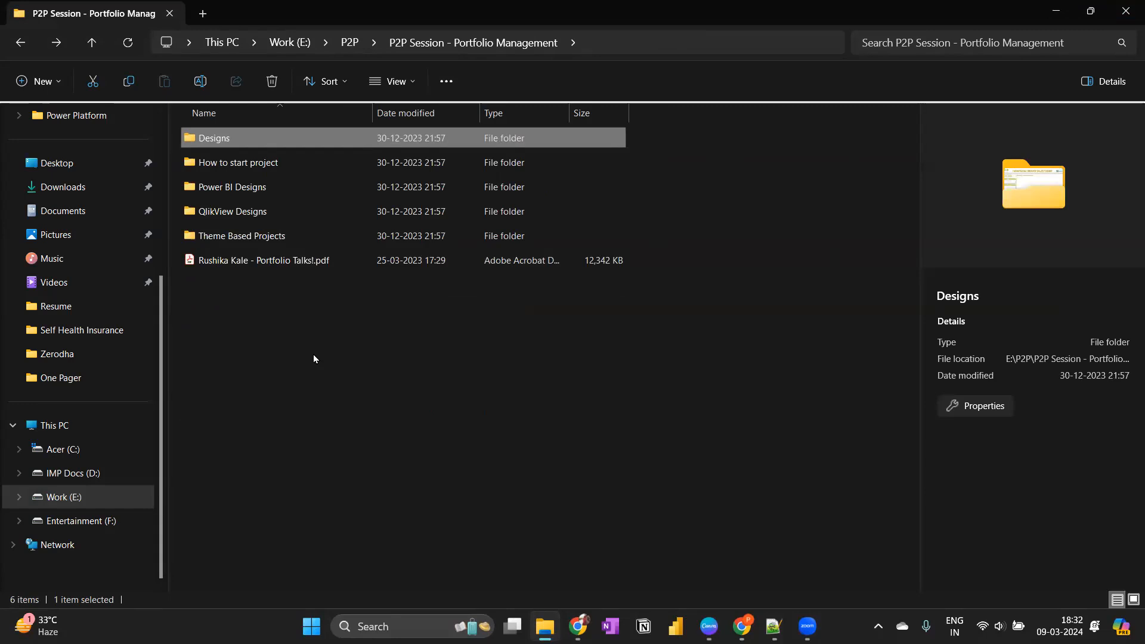
pyautogui.hotkey('alt', 'Left')
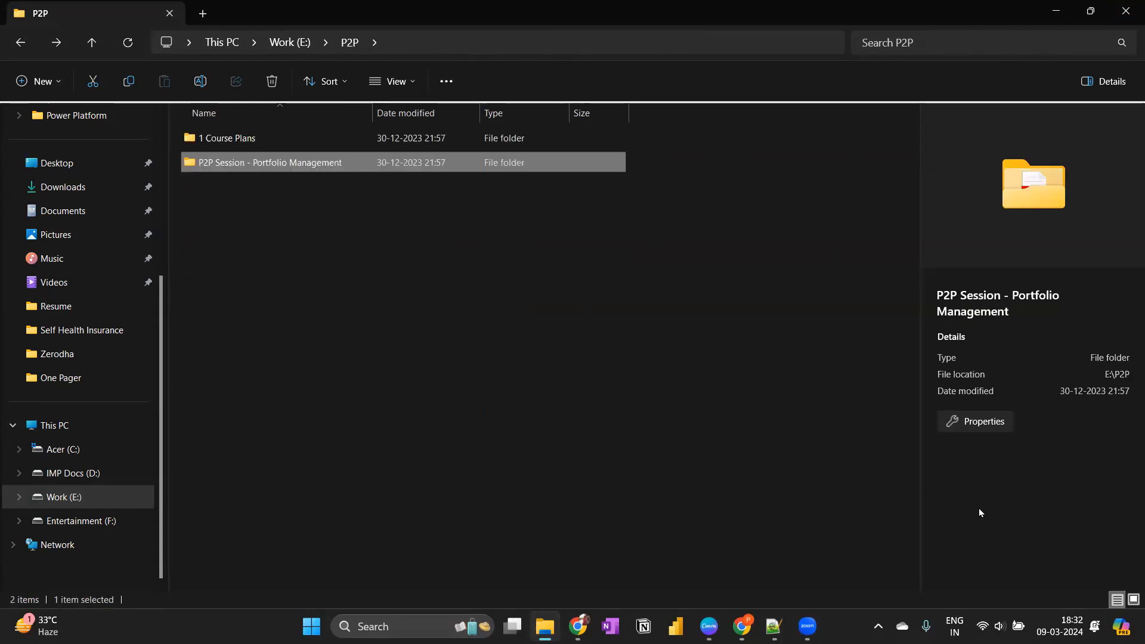
pyautogui.moveTo(578, 627)
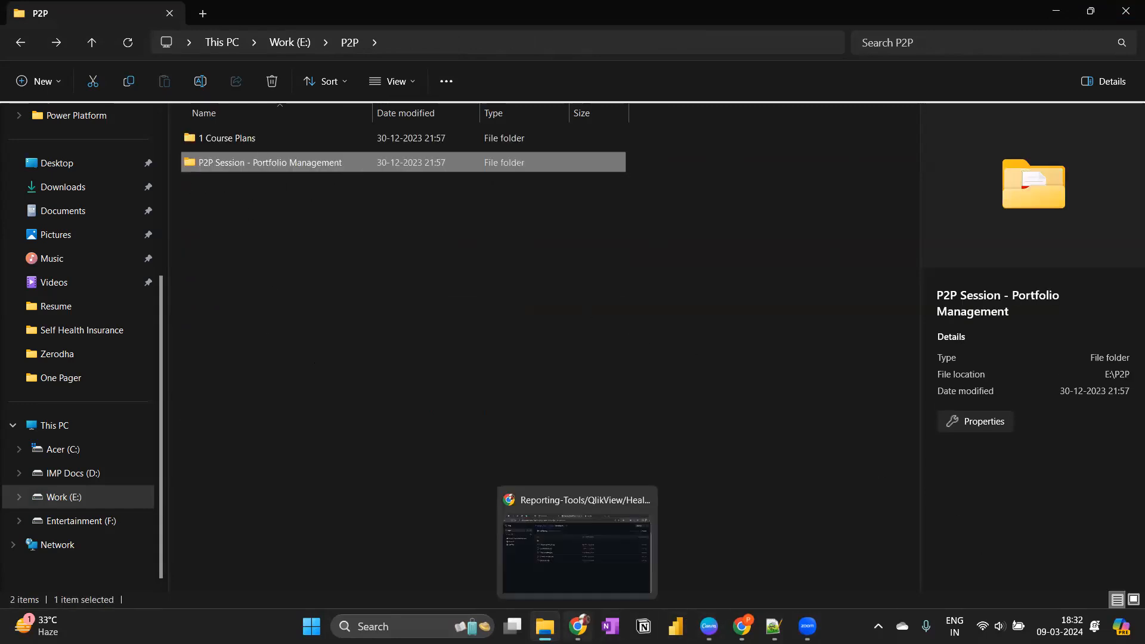
pyautogui.moveTo(282, 171)
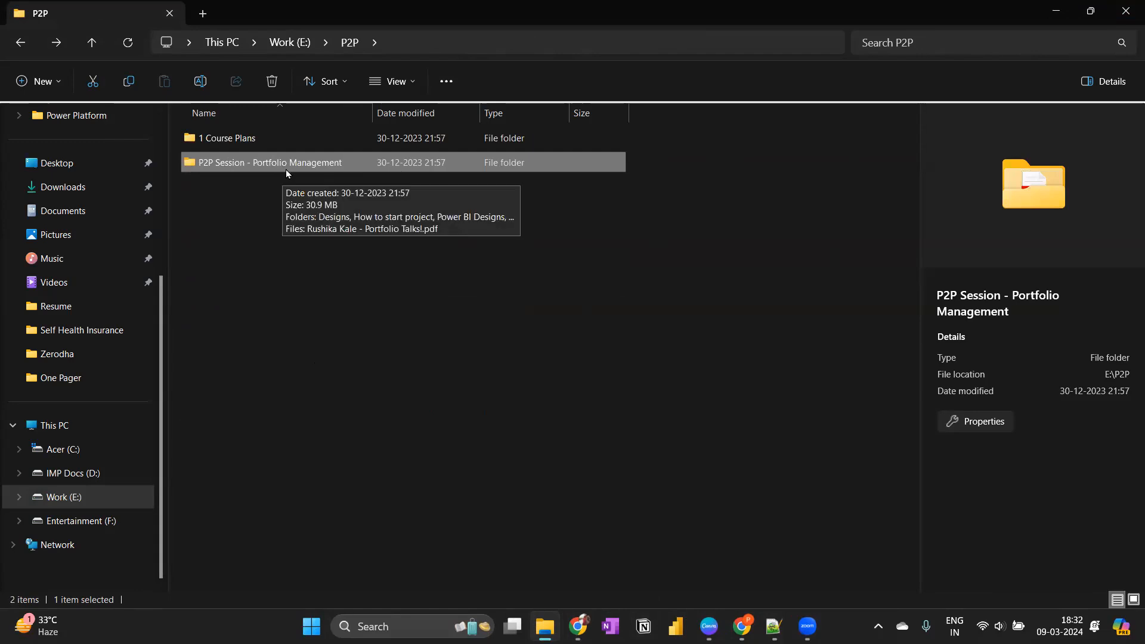
# Switch back to Chrome, open the GitHub profile from the Reporting-Tools repository, and start a new repository.
pyautogui.click(578, 626)
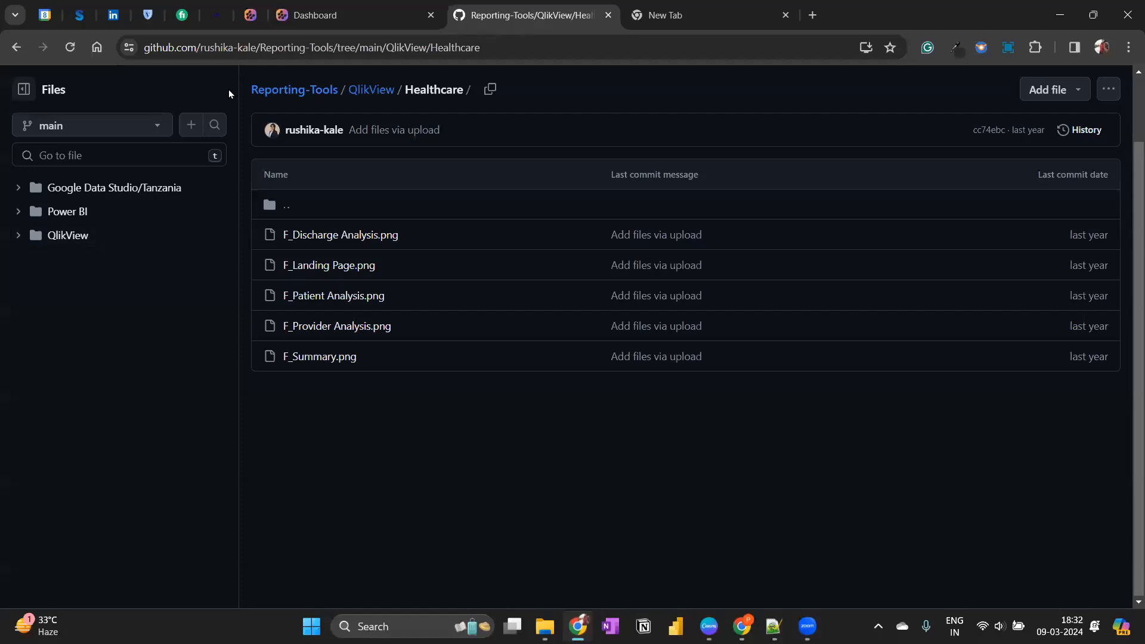
pyautogui.scroll(2, 853, 158)
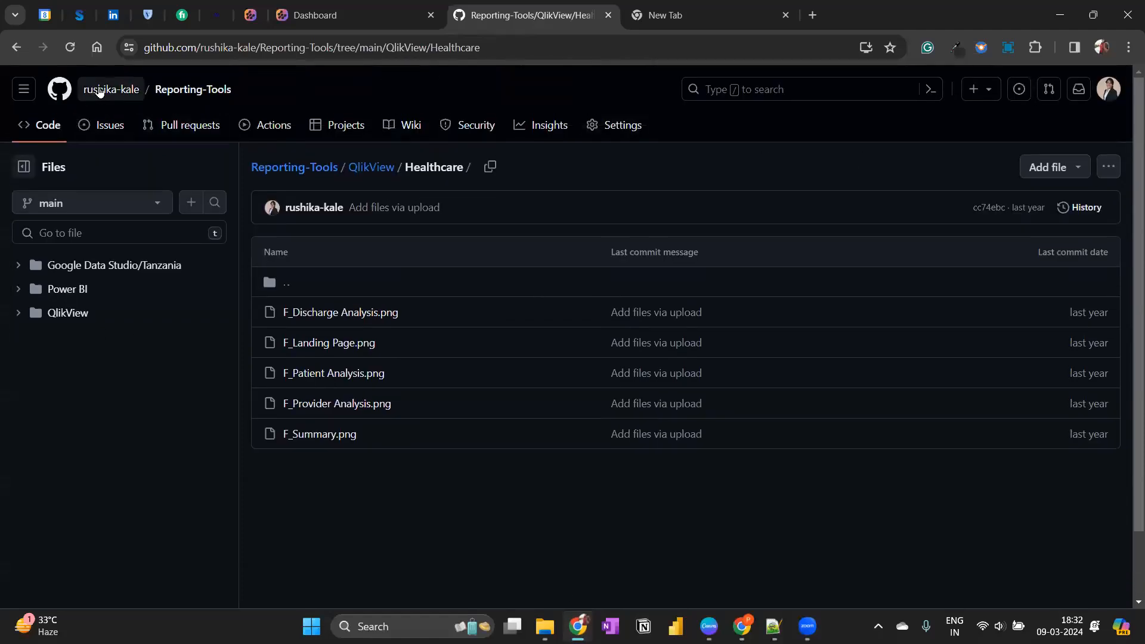
pyautogui.click(113, 89)
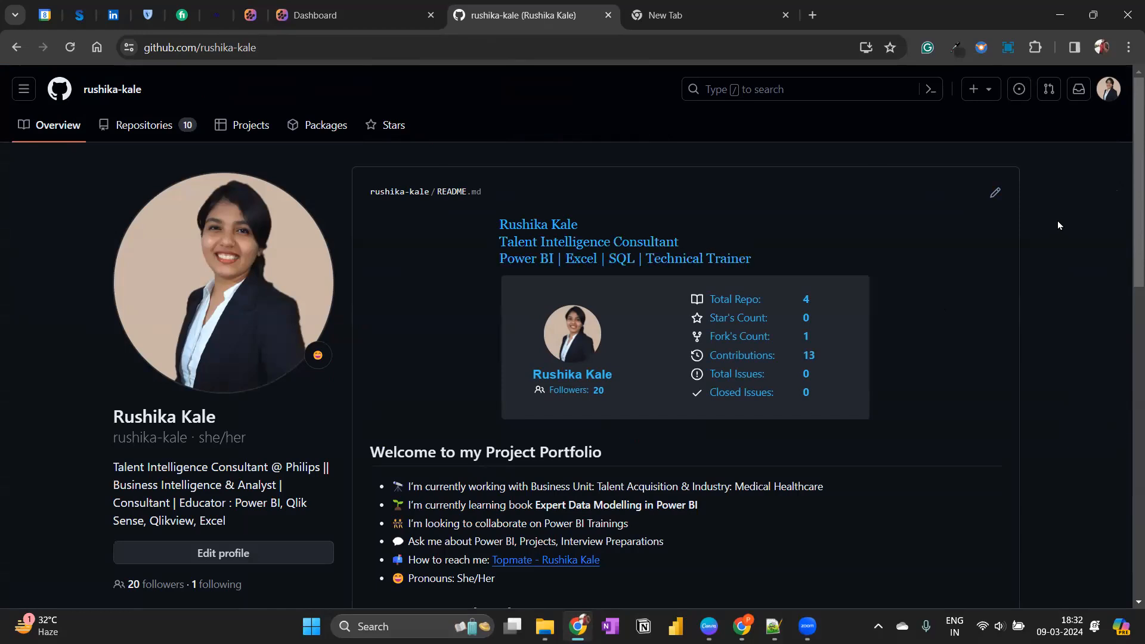
pyautogui.click(989, 88)
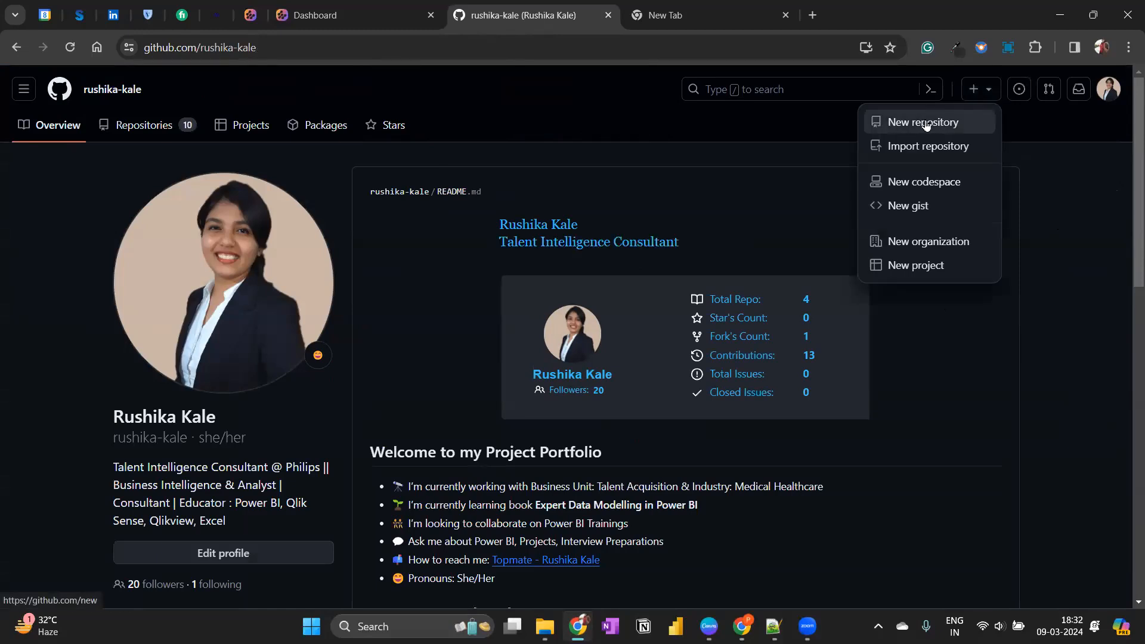
pyautogui.click(926, 122)
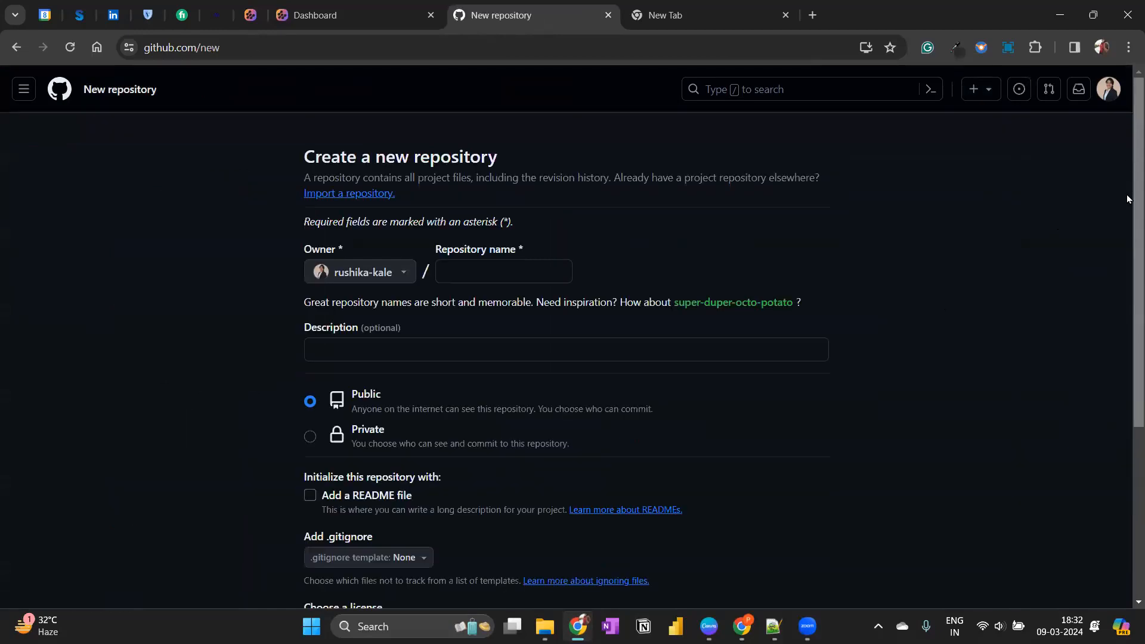
# Create a public repository named Demo_March with the description left empty and no README, .gitignore or license.
pyautogui.click(507, 272)
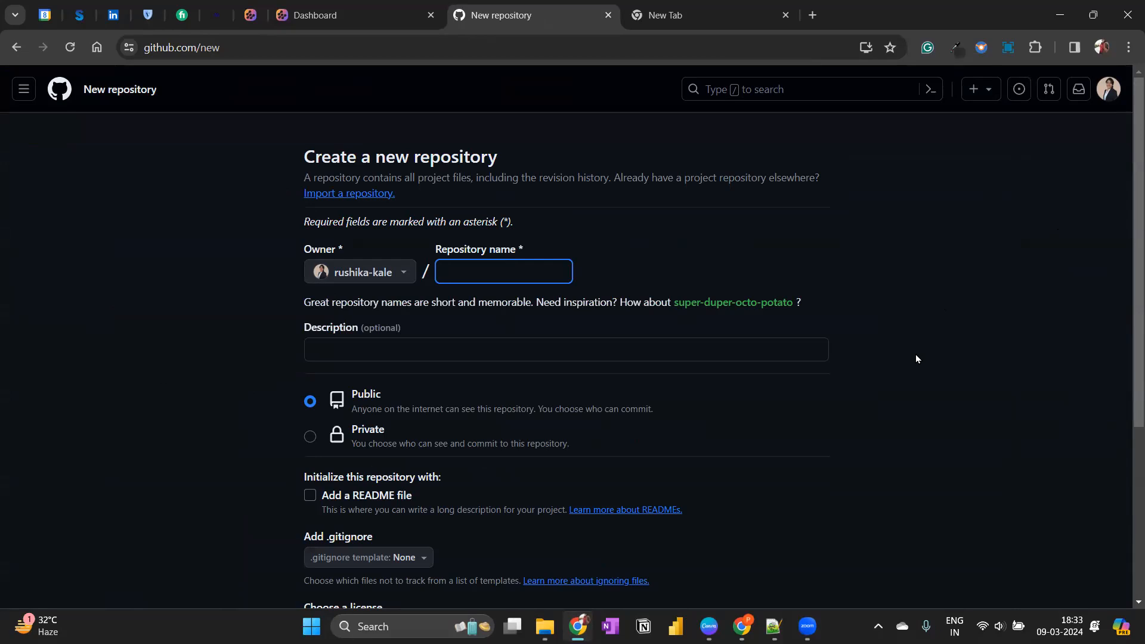
pyautogui.write('Demo_March')
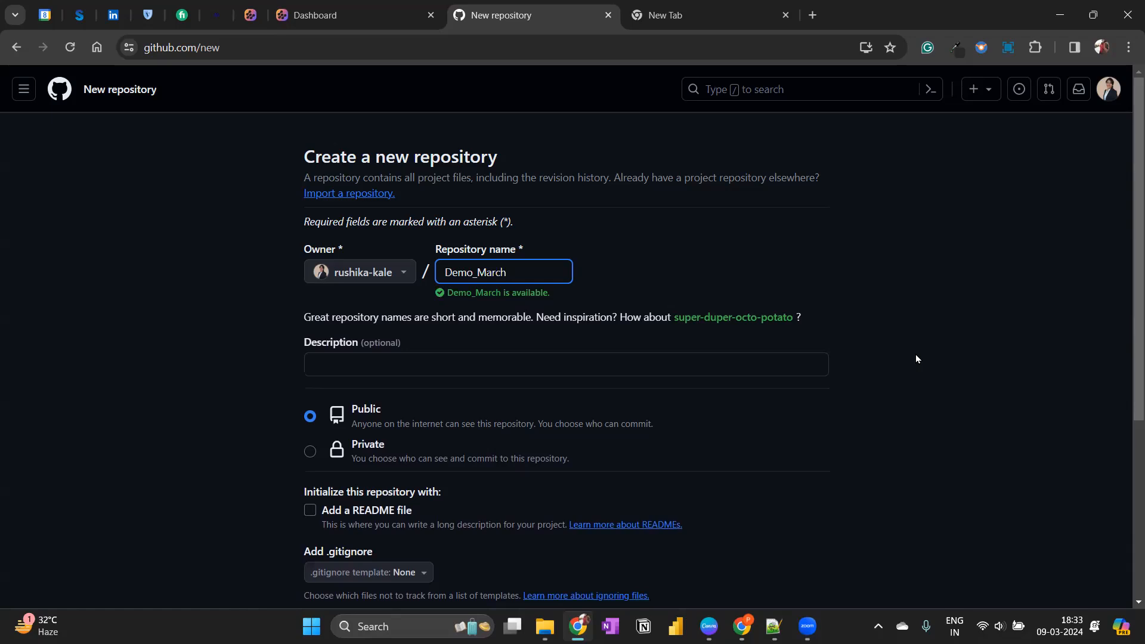
pyautogui.click(310, 362)
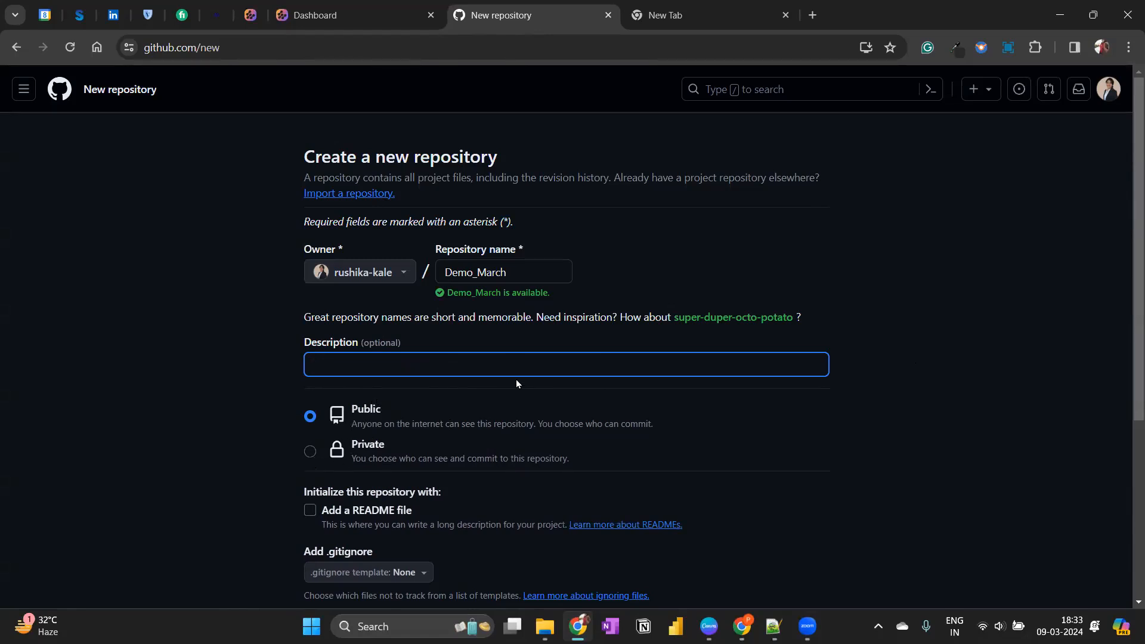
pyautogui.scroll(-3, 528, 382)
pyautogui.scroll(2, 549, 267)
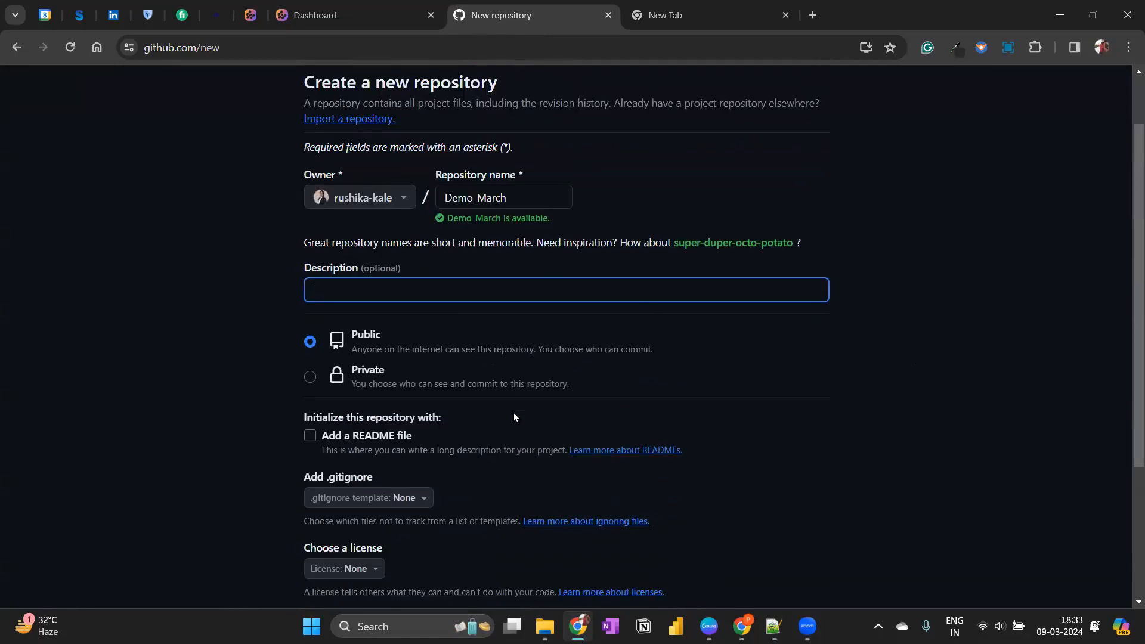
pyautogui.scroll(-3, 521, 404)
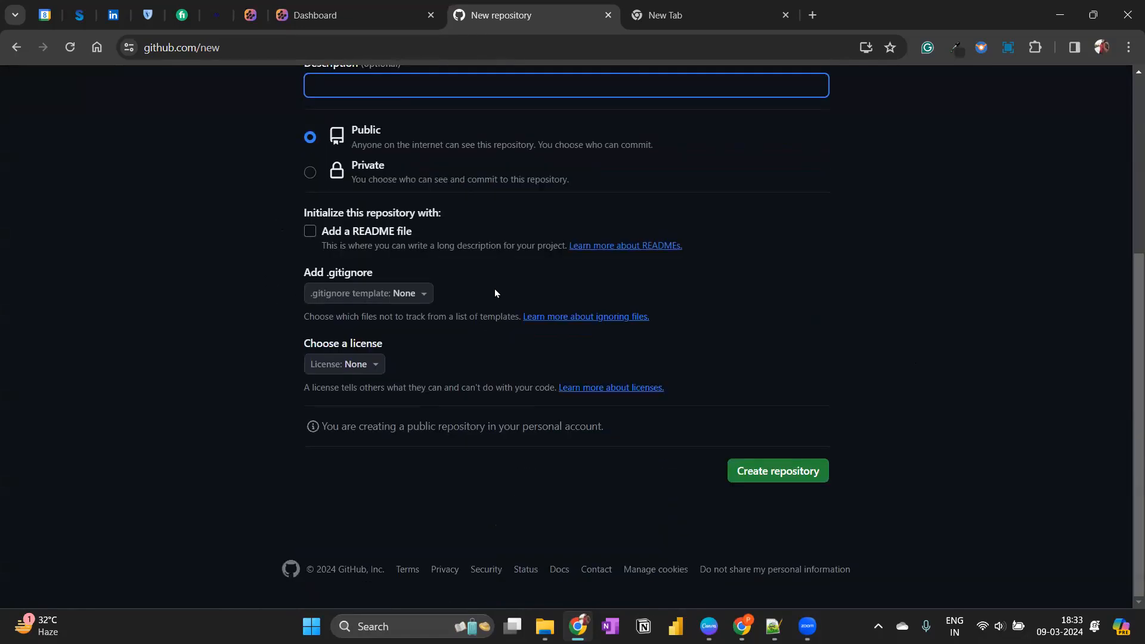
pyautogui.click(774, 470)
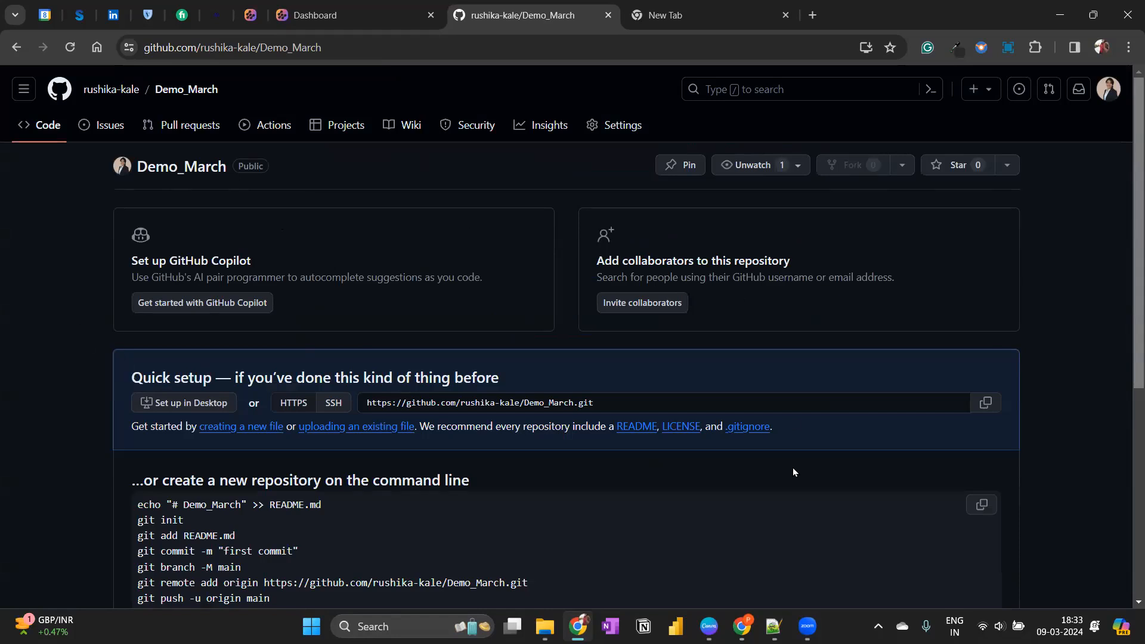
# Look over the Demo_March setup page's command-line instructions and briefly check the P2P folder in File Explorer.
pyautogui.scroll(-4, 790, 424)
pyautogui.scroll(-3, 419, 345)
pyautogui.moveTo(158, 150); pyautogui.dragTo(275, 200)
pyautogui.scroll(6, 607, 303)
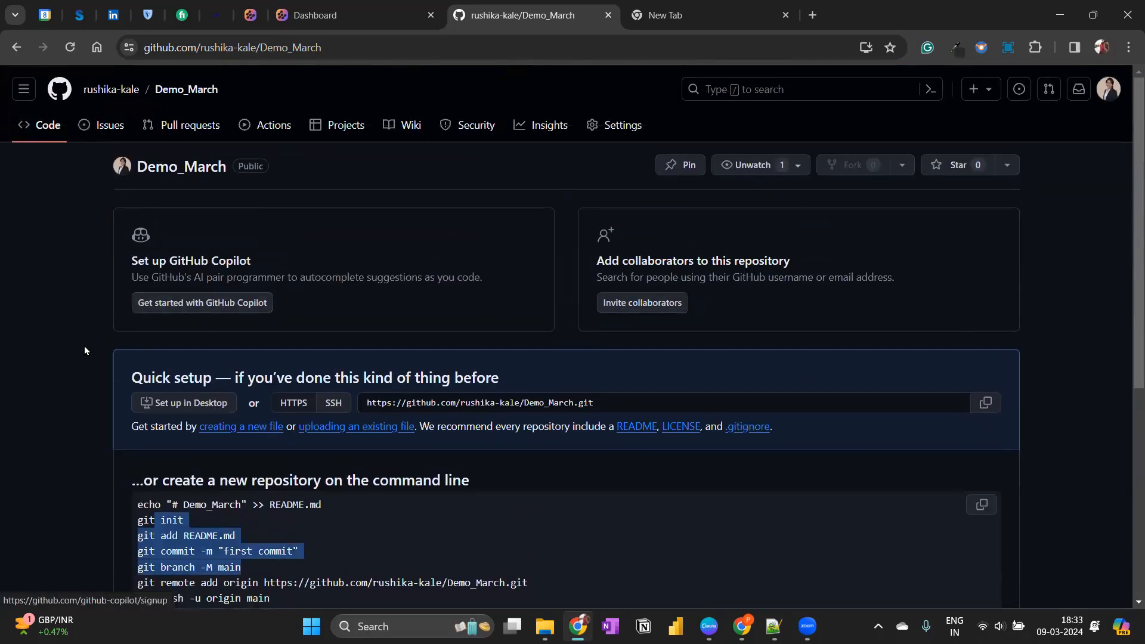
pyautogui.click(545, 627)
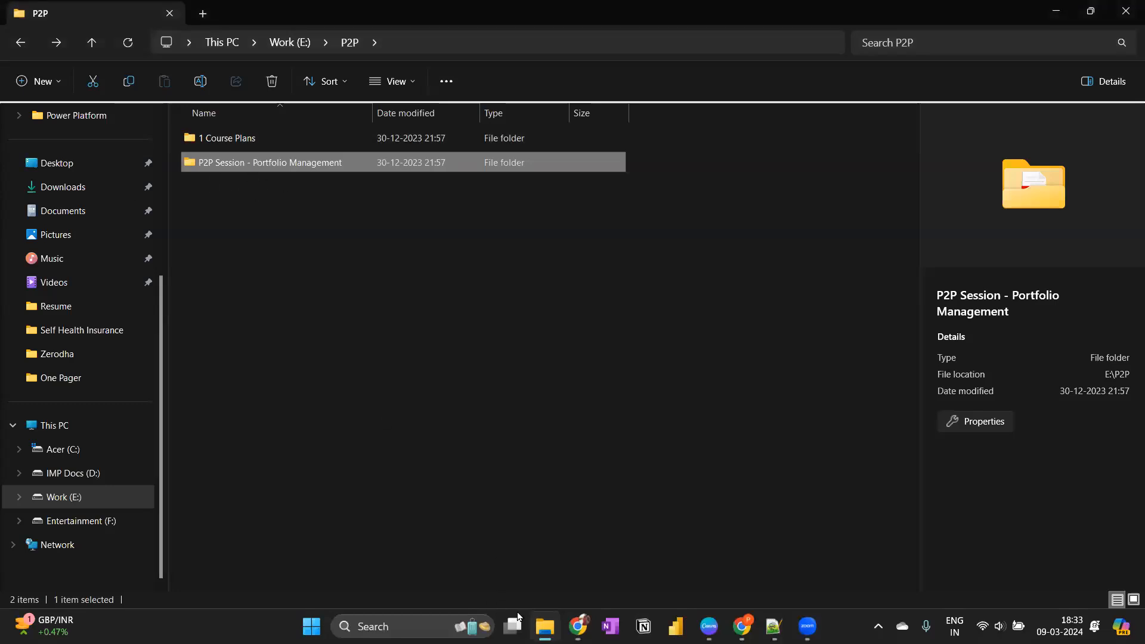
pyautogui.click(555, 624)
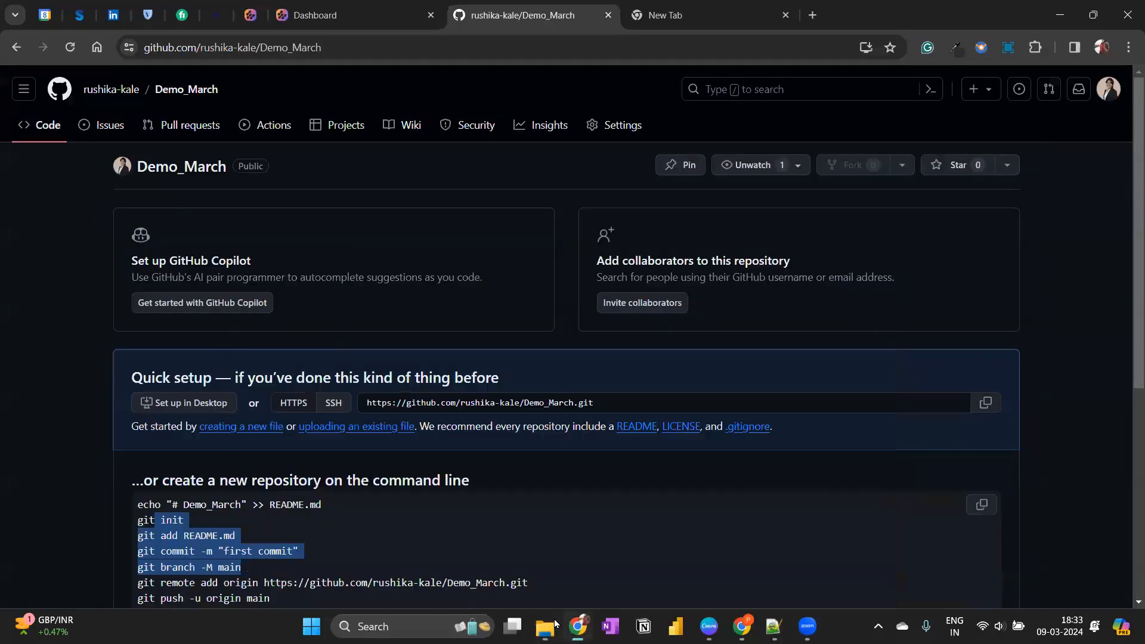
# Go to the quick setup section of Demo_March and open the page for uploading existing files.
pyautogui.scroll(-3, 338, 451)
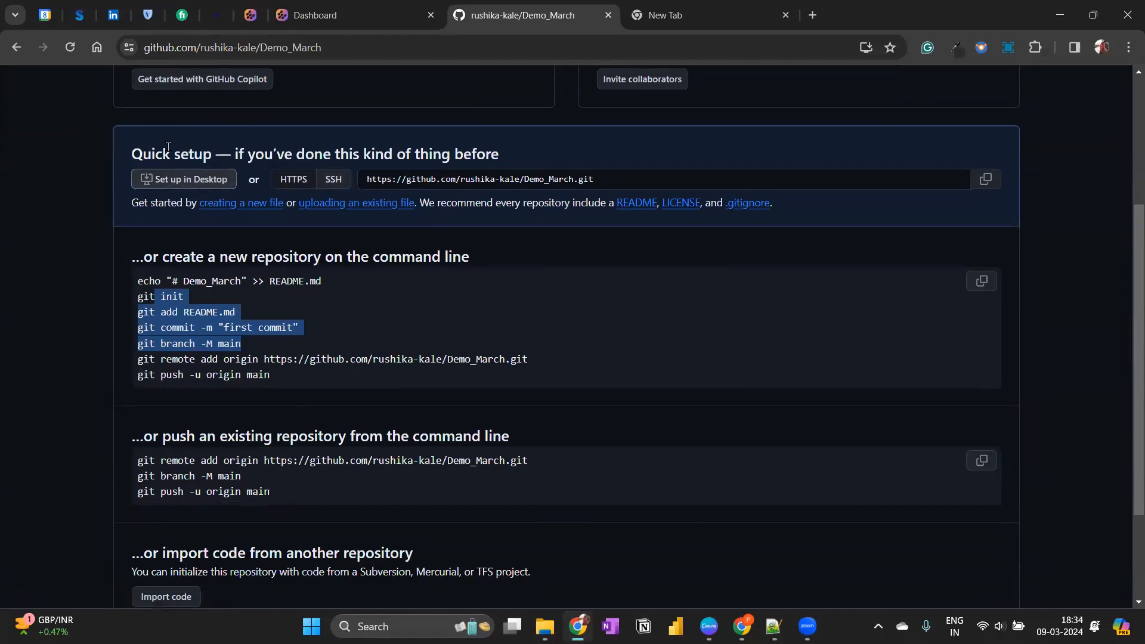
pyautogui.moveTo(152, 154); pyautogui.dragTo(477, 155)
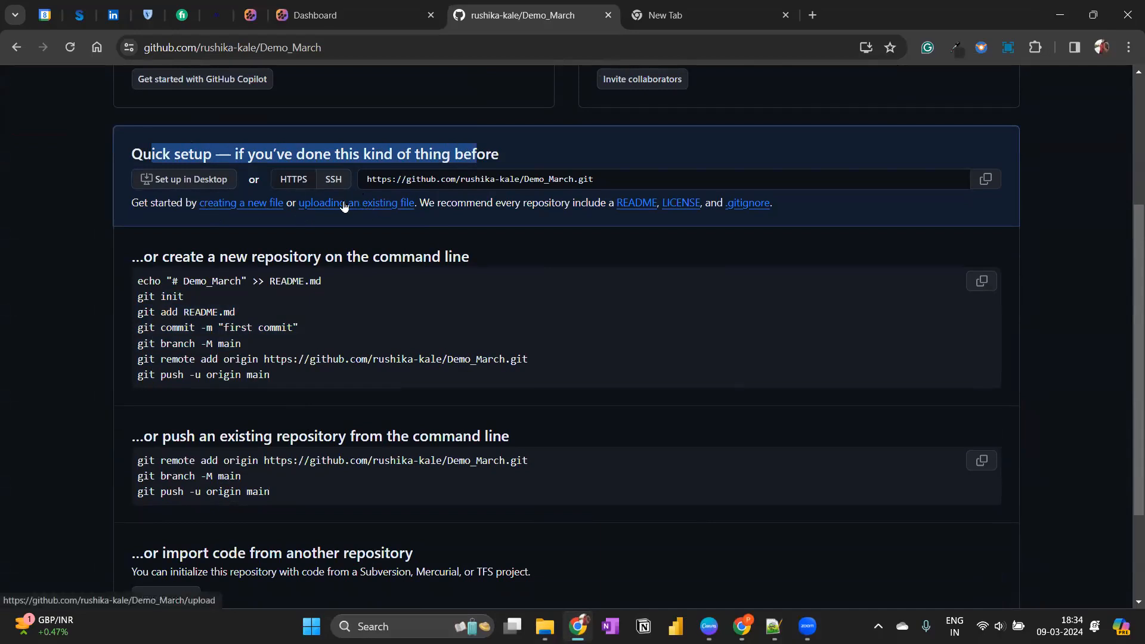
pyautogui.click(320, 206)
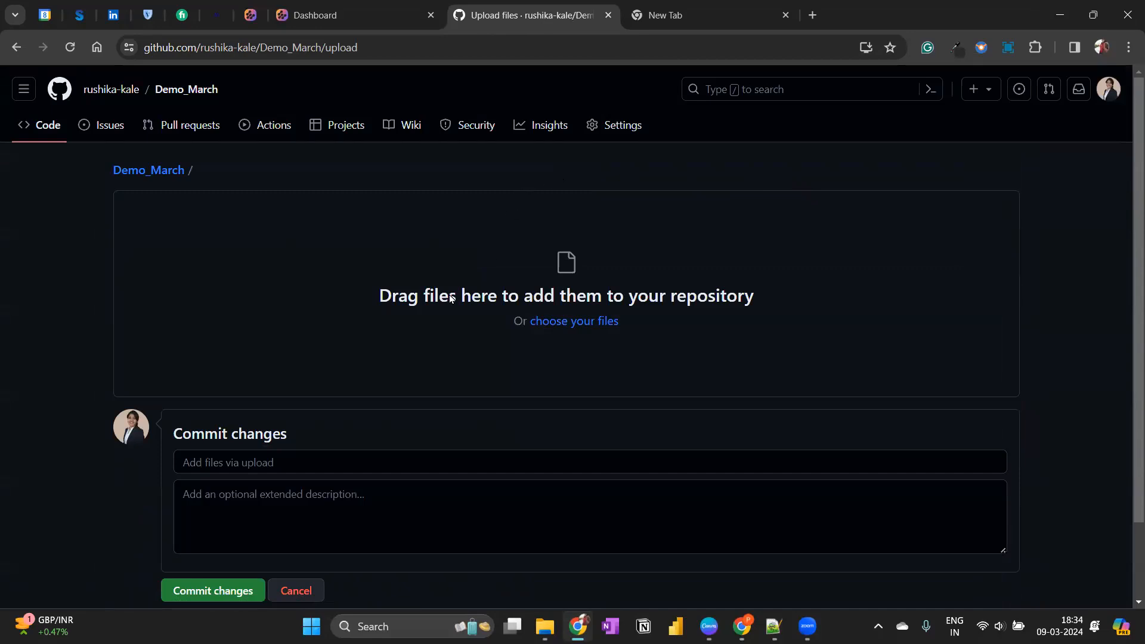
# Browse for files to upload, go to the P2P folder on Work (E:), and check the contents of P2P Session - Portfolio Management.
pyautogui.scroll(-2, 923, 330)
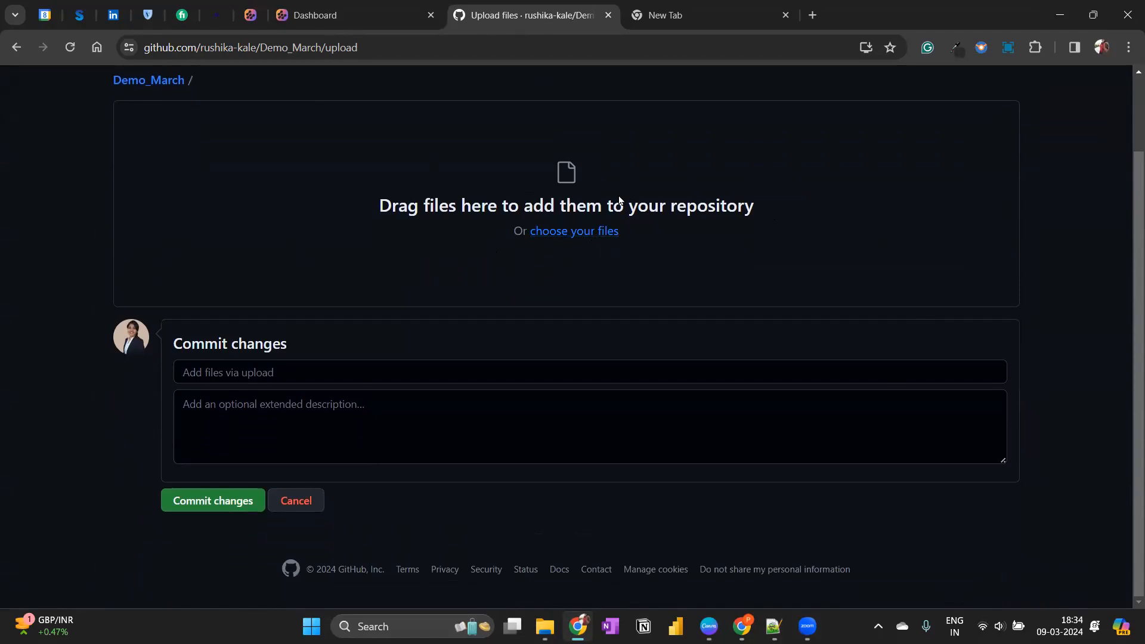
pyautogui.click(544, 236)
pyautogui.click(69, 264)
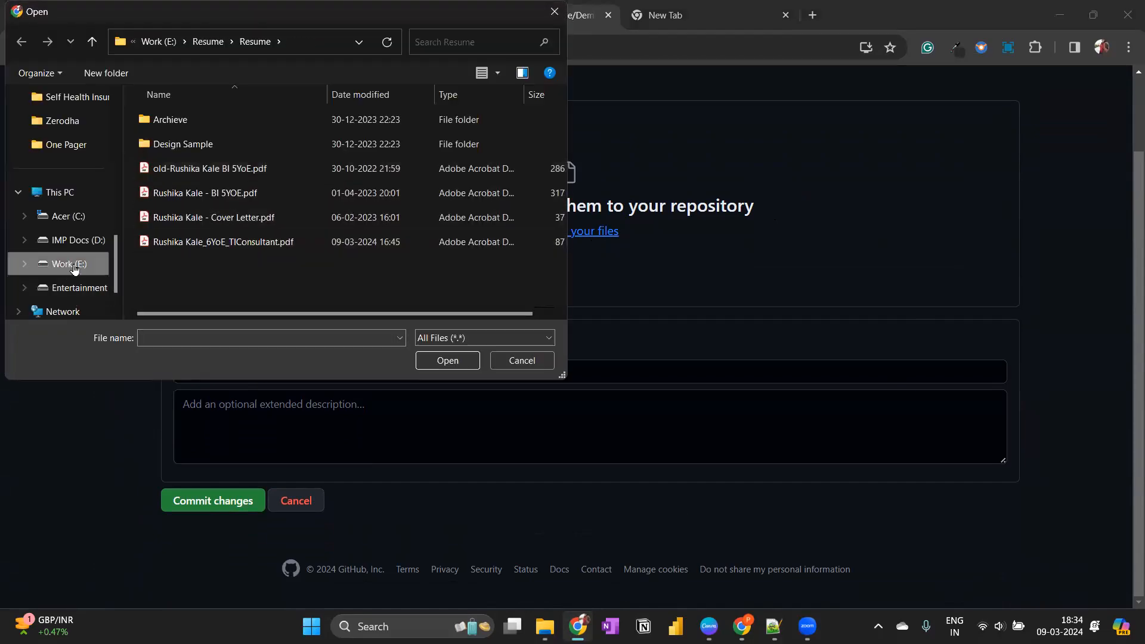
pyautogui.scroll(-1, 188, 215)
pyautogui.doubleClick(176, 206)
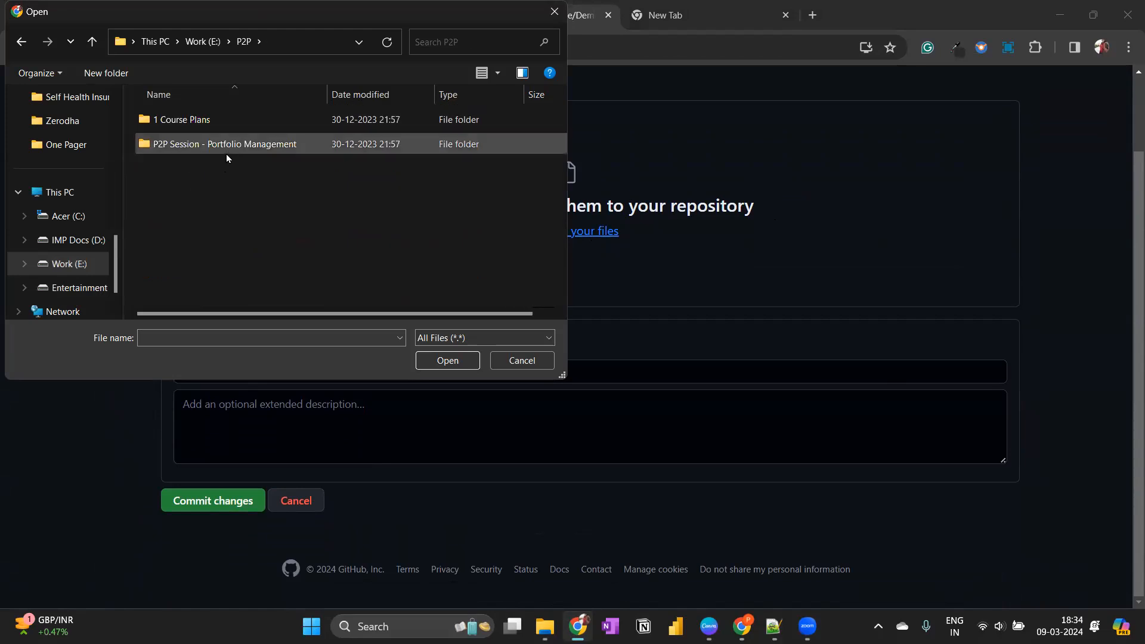
pyautogui.click(445, 363)
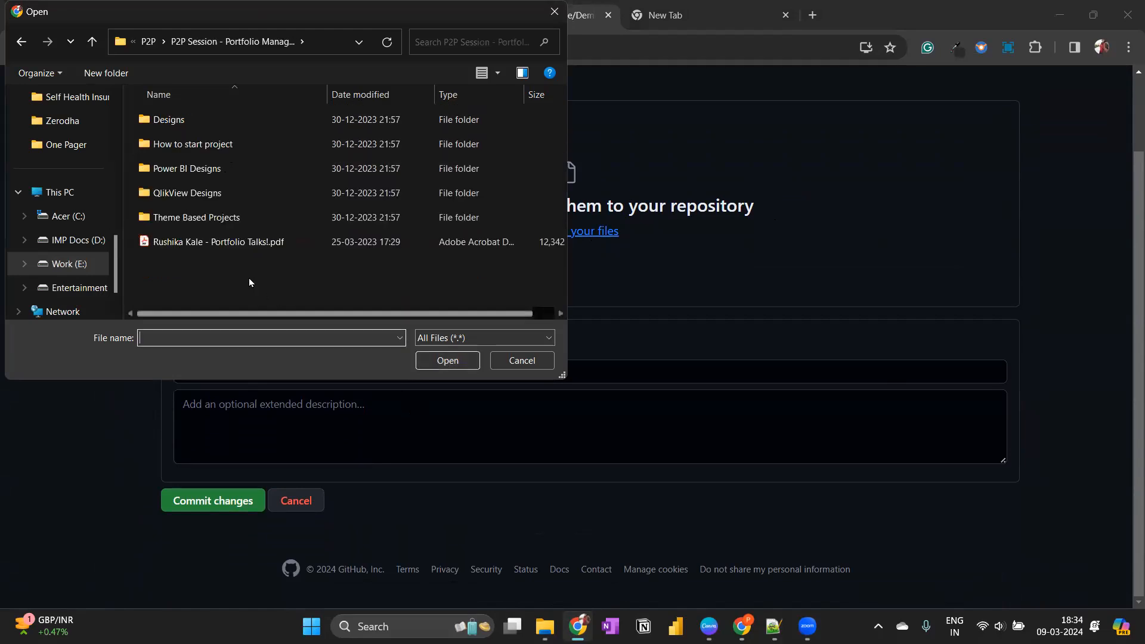
pyautogui.click(18, 46)
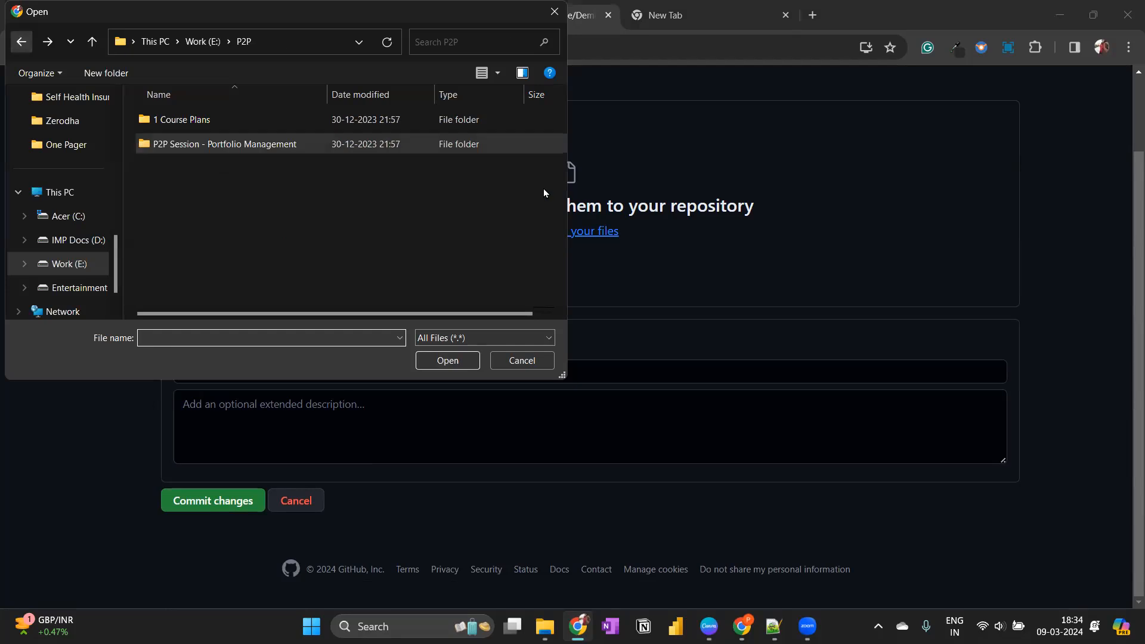
# Drop the P2P Session - Portfolio Management folder onto the Demo_March upload area and close the file chooser.
pyautogui.moveTo(124, 8); pyautogui.dragTo(98, 176)
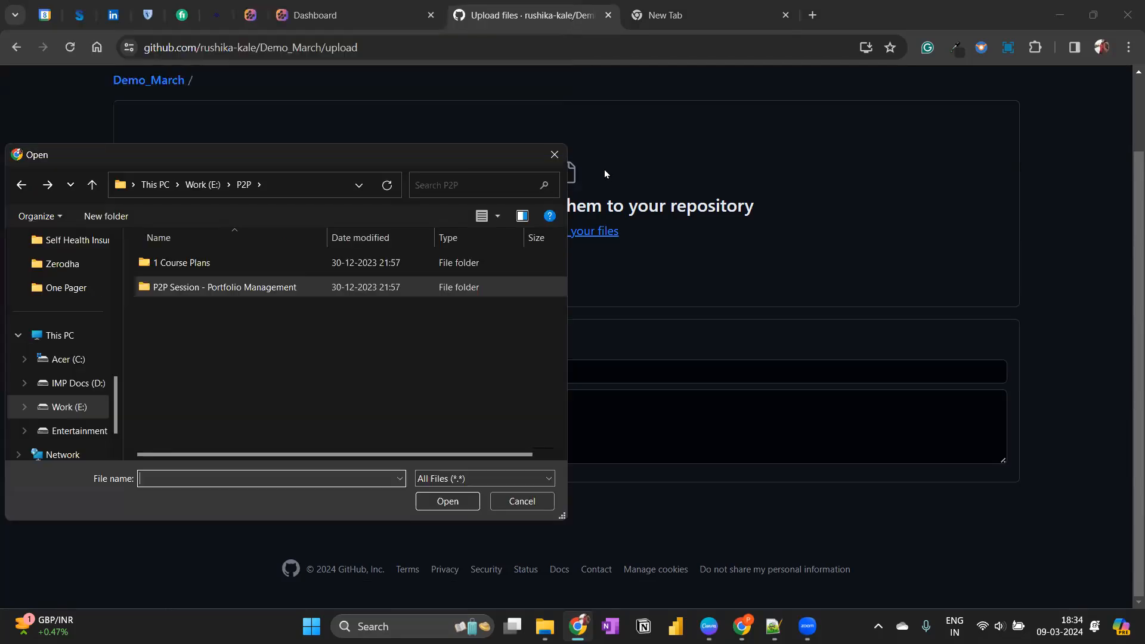
pyautogui.moveTo(664, 256); pyautogui.dragTo(740, 238)
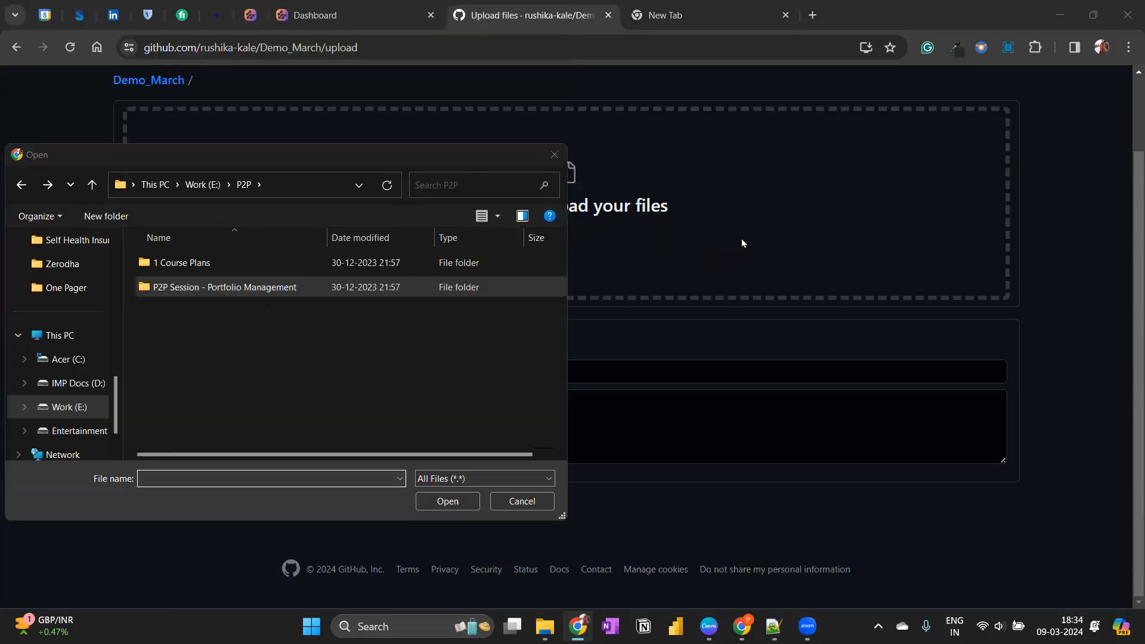
pyautogui.click(333, 161)
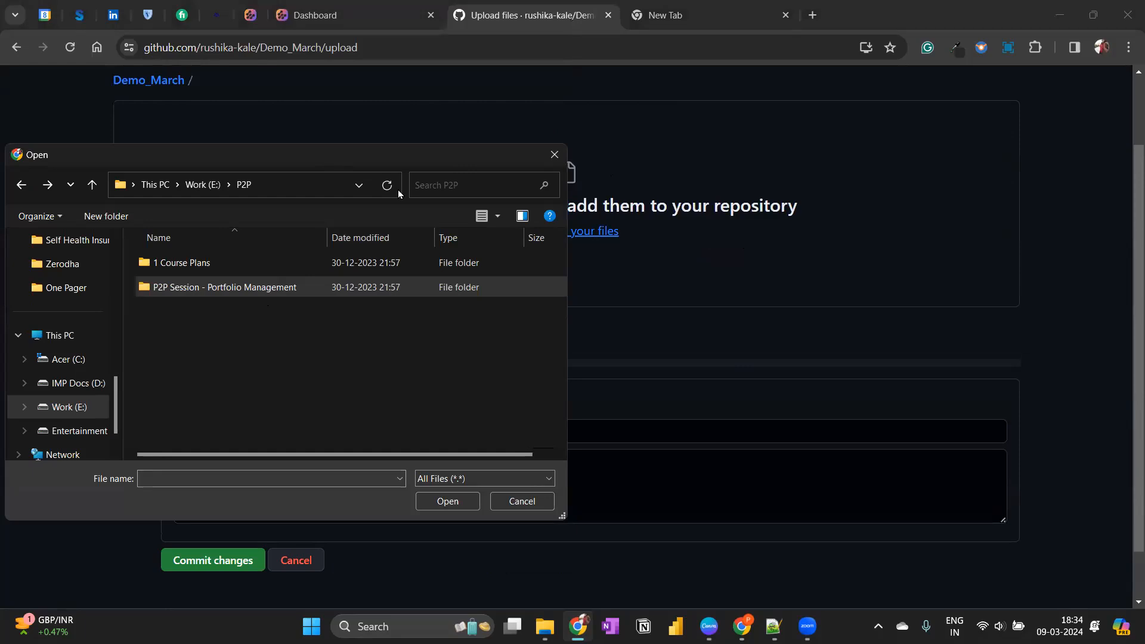
pyautogui.moveTo(399, 157); pyautogui.dragTo(859, 173)
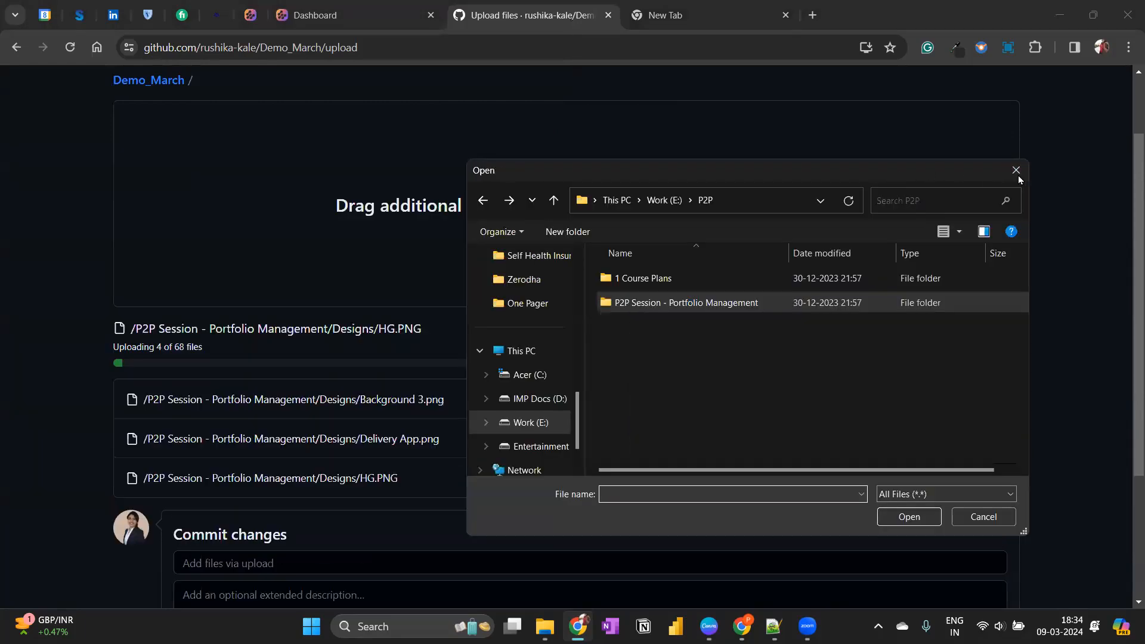
pyautogui.click(1016, 173)
# Follow the upload progress of the P2P Session - Portfolio Management files and look over the file list.
pyautogui.scroll(-3, 170, 315)
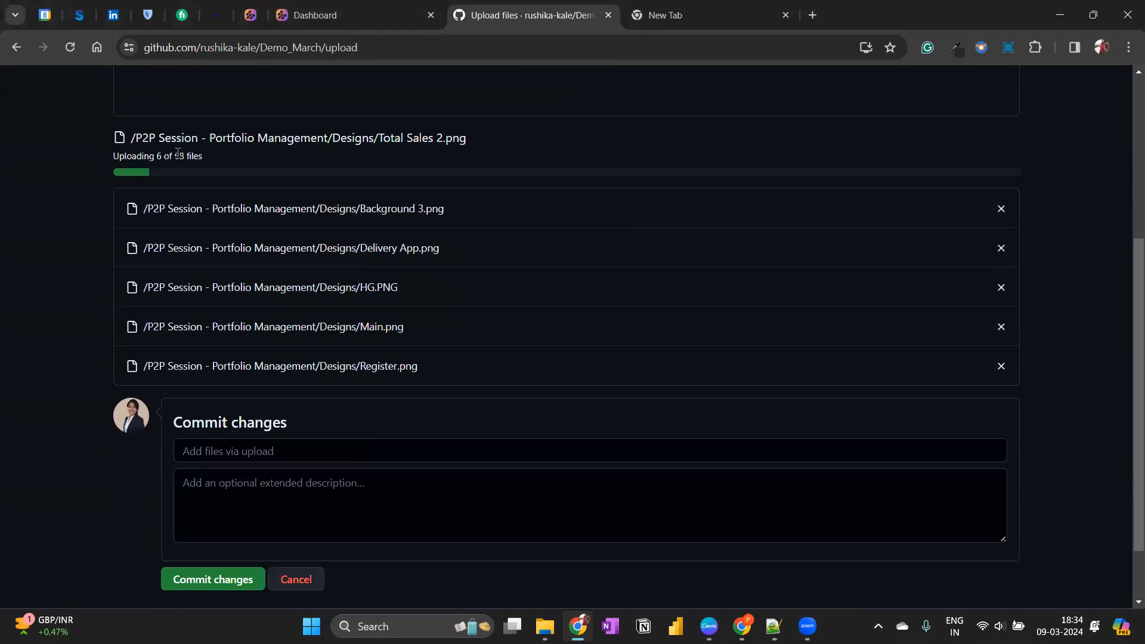
pyautogui.moveTo(175, 154); pyautogui.dragTo(234, 157)
pyautogui.moveTo(137, 156); pyautogui.dragTo(169, 156)
pyautogui.scroll(-5, 536, 264)
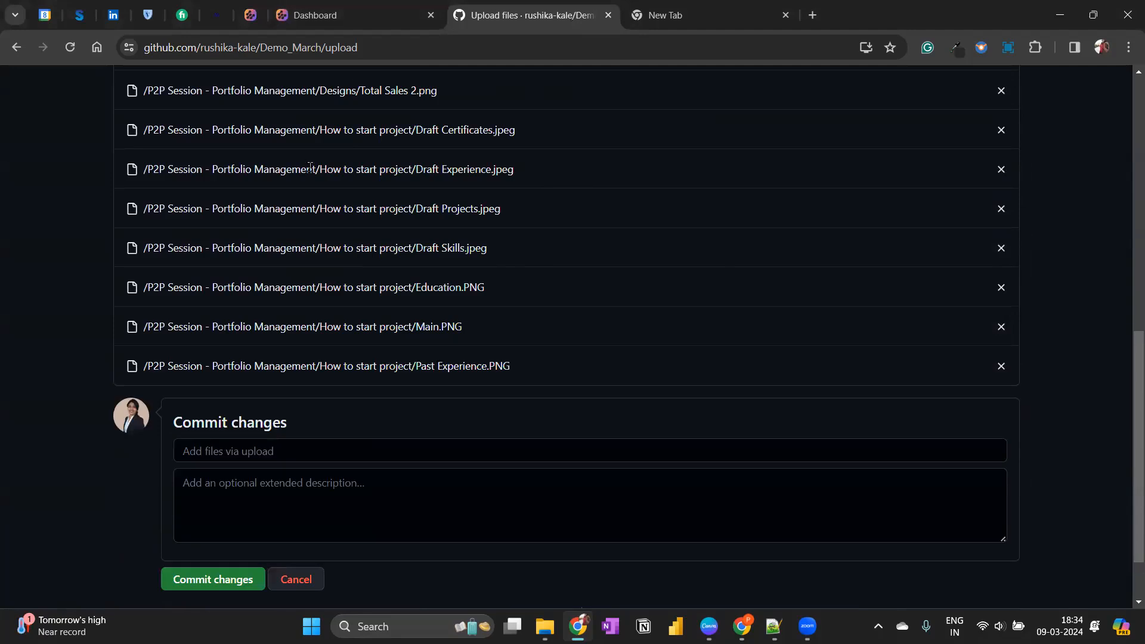
pyautogui.scroll(7, 682, 348)
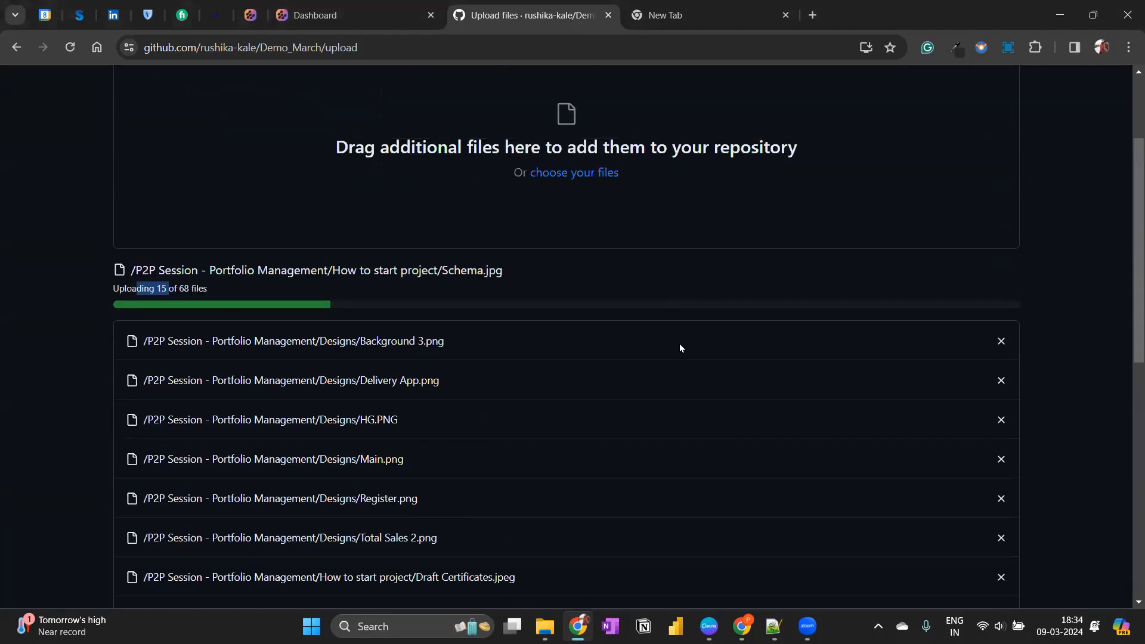
pyautogui.scroll(3, 678, 343)
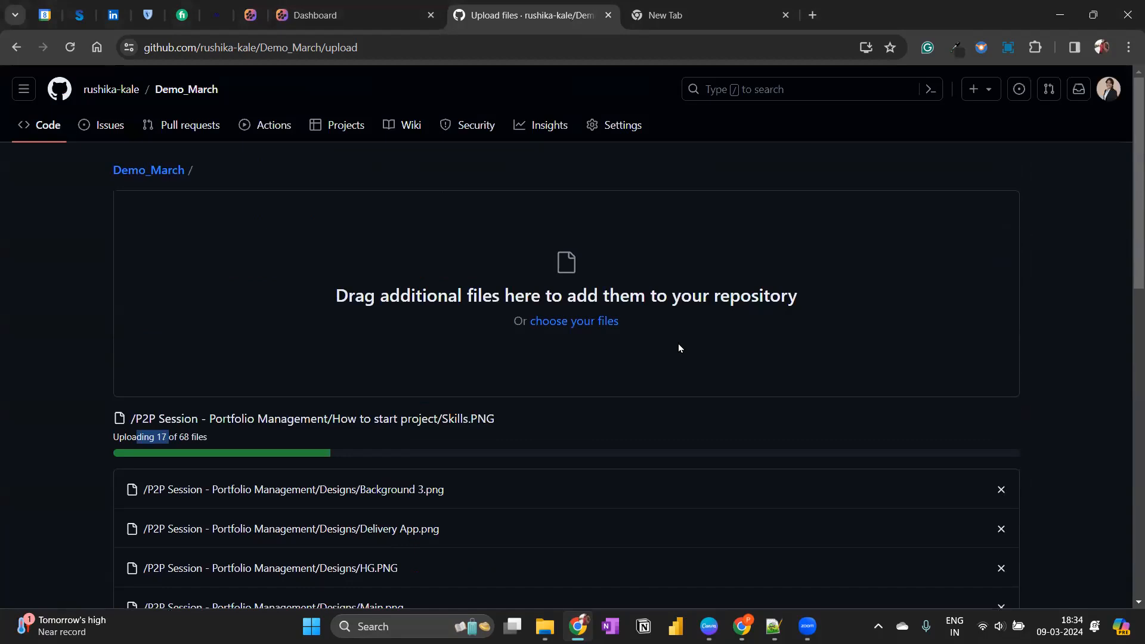
pyautogui.scroll(-10, 678, 343)
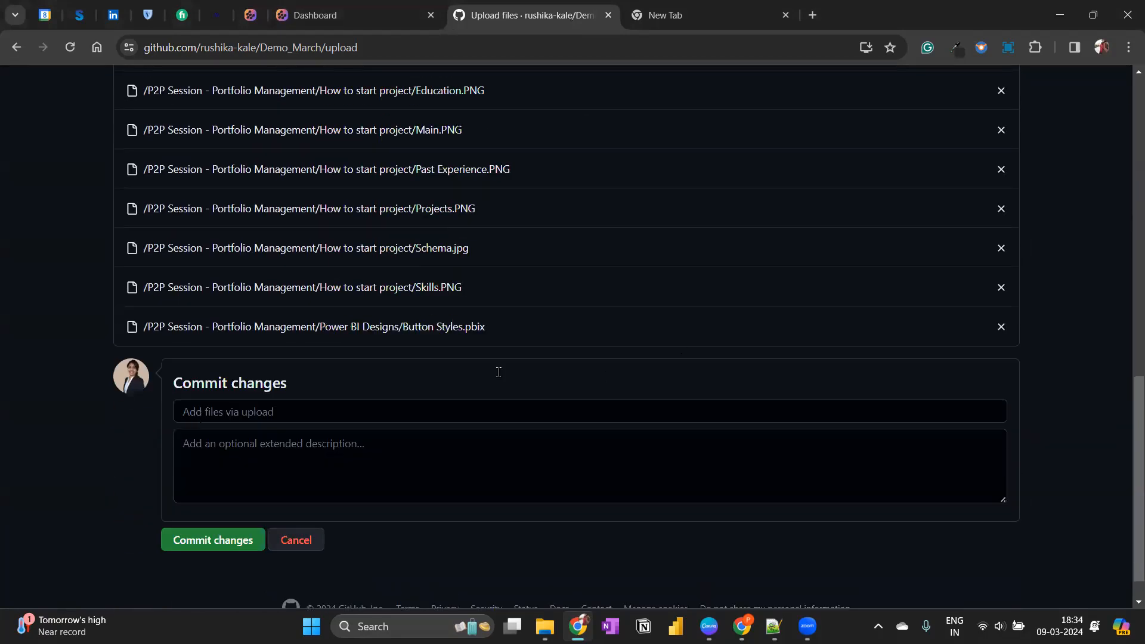
pyautogui.scroll(10, 645, 319)
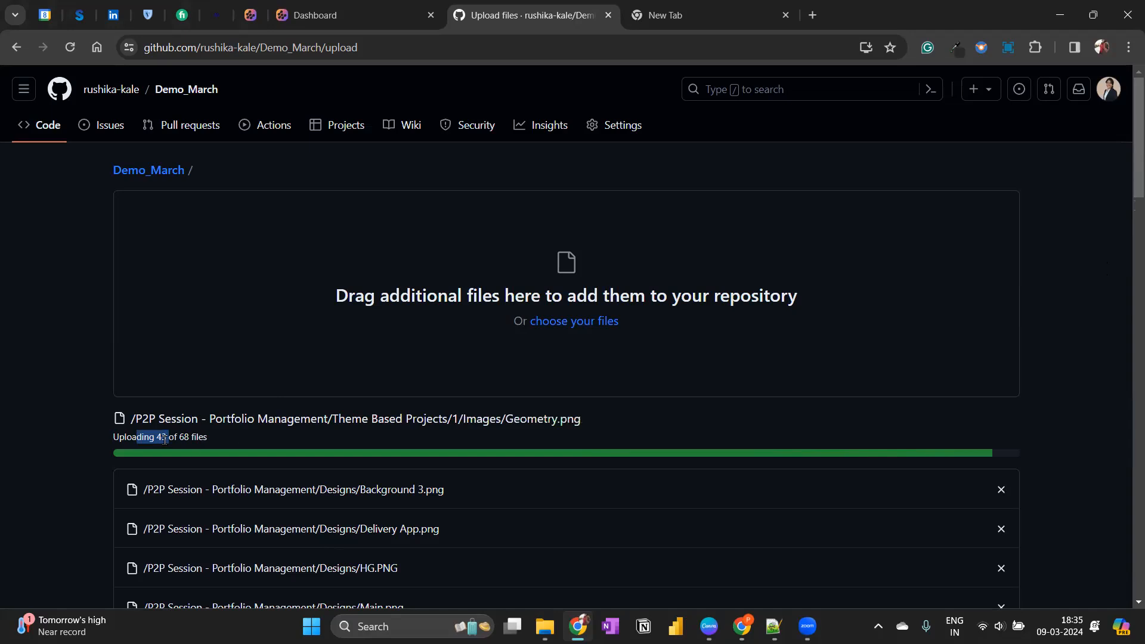
pyautogui.moveTo(168, 437); pyautogui.dragTo(223, 442)
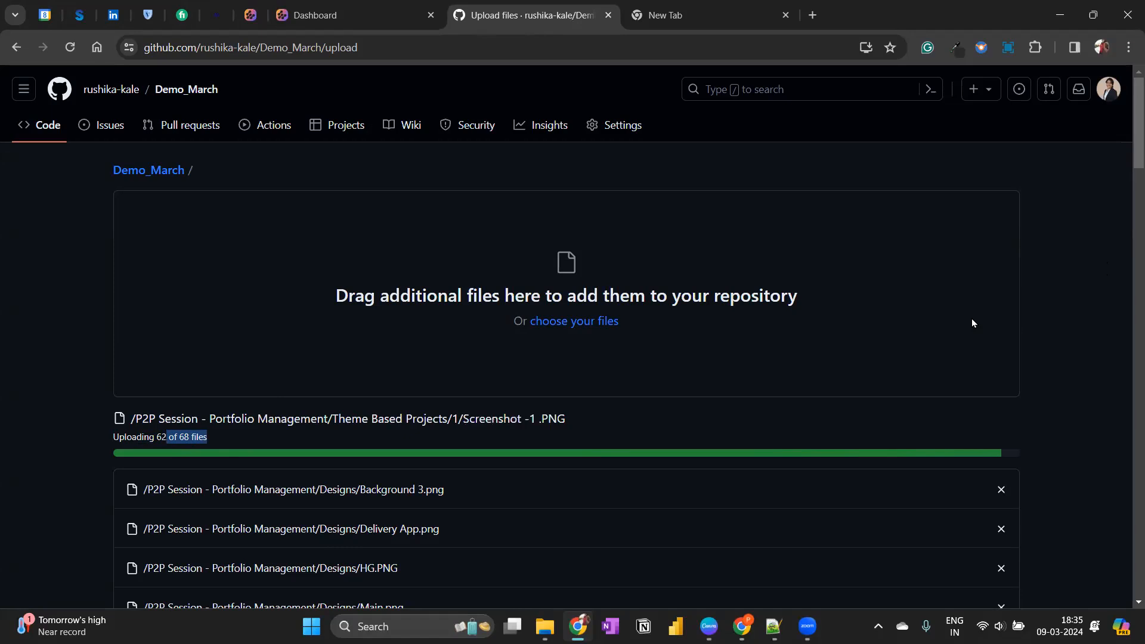
pyautogui.scroll(-3, 750, 389)
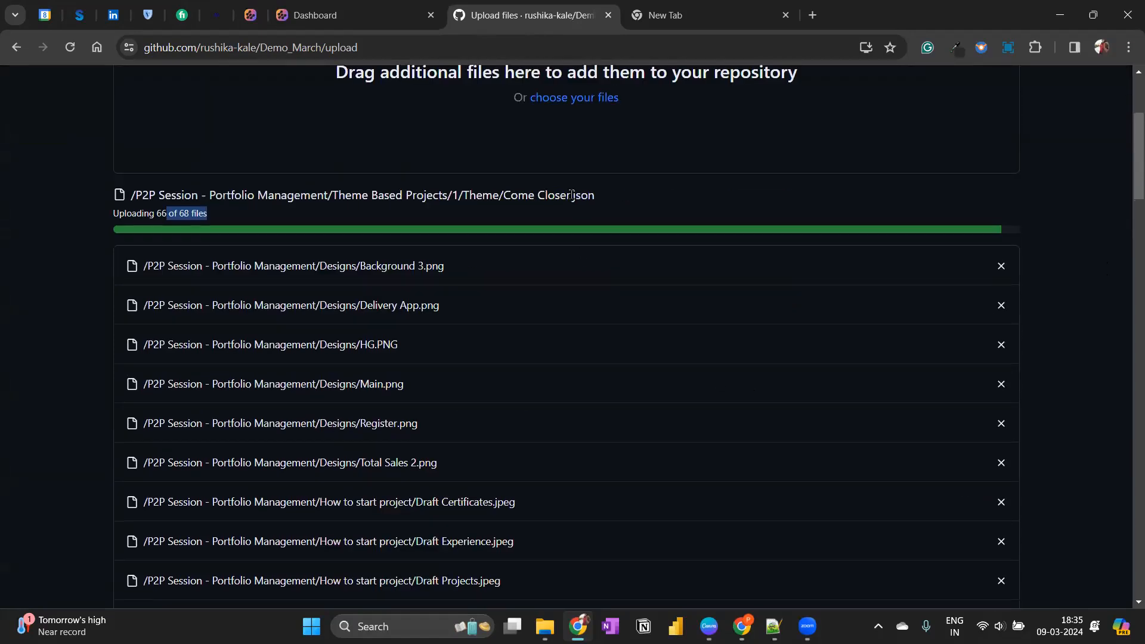
pyautogui.moveTo(603, 198); pyautogui.dragTo(874, 215)
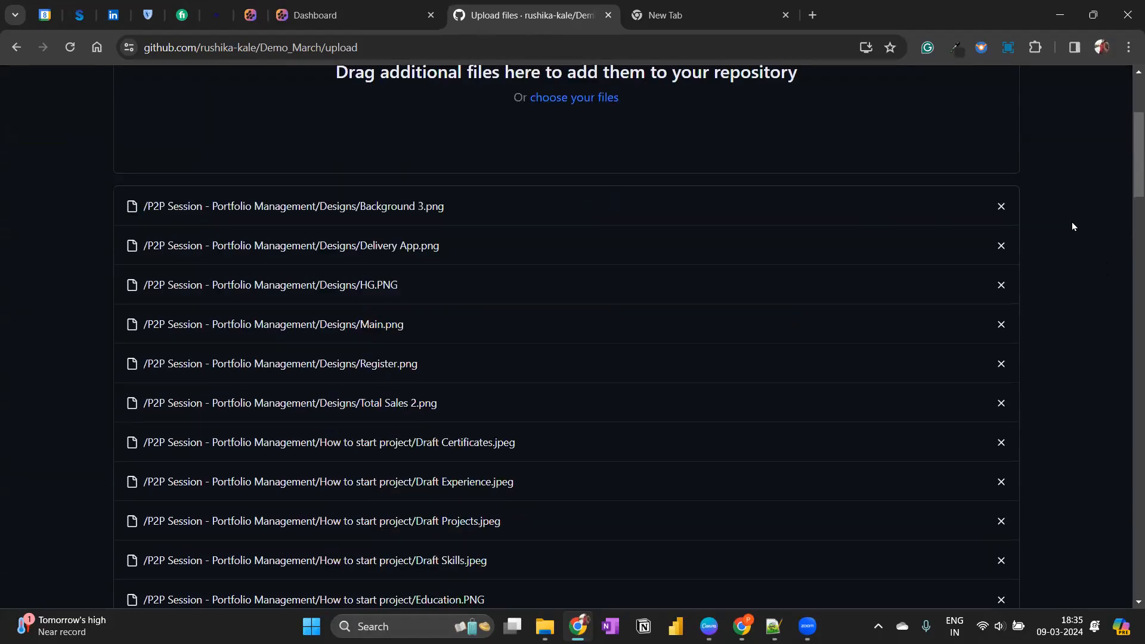
pyautogui.scroll(4, 457, 305)
pyautogui.scroll(-20, 474, 305)
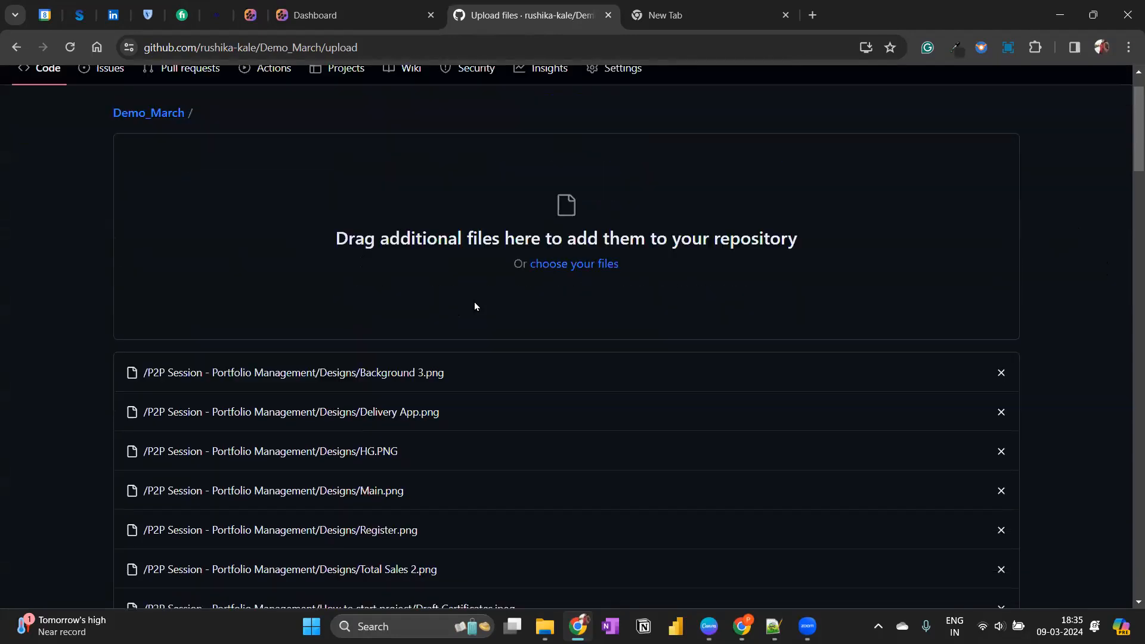
# Commit the uploaded files to Demo_March with the message "Added new dataset".
pyautogui.scroll(-20, 475, 306)
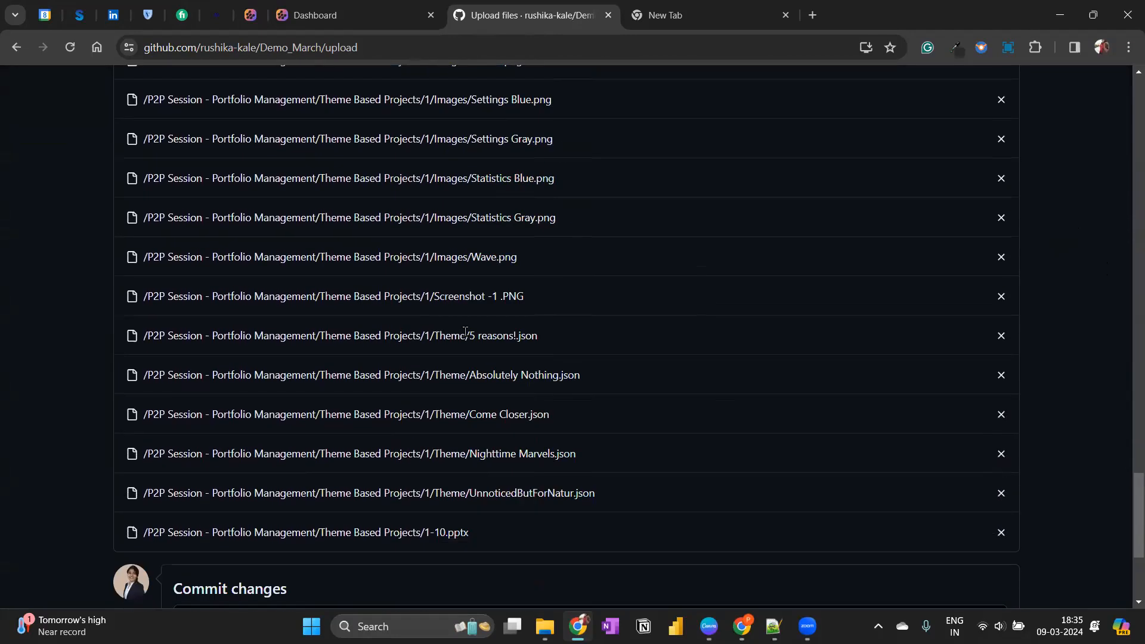
pyautogui.click(230, 371)
pyautogui.write('Added new dataset')
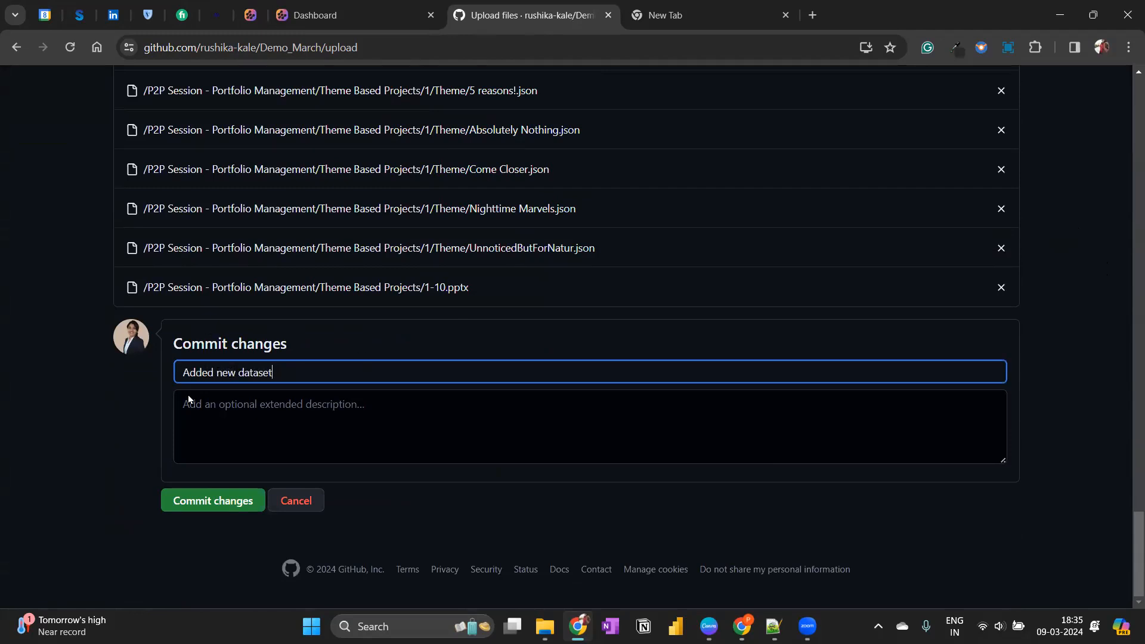
pyautogui.click(201, 502)
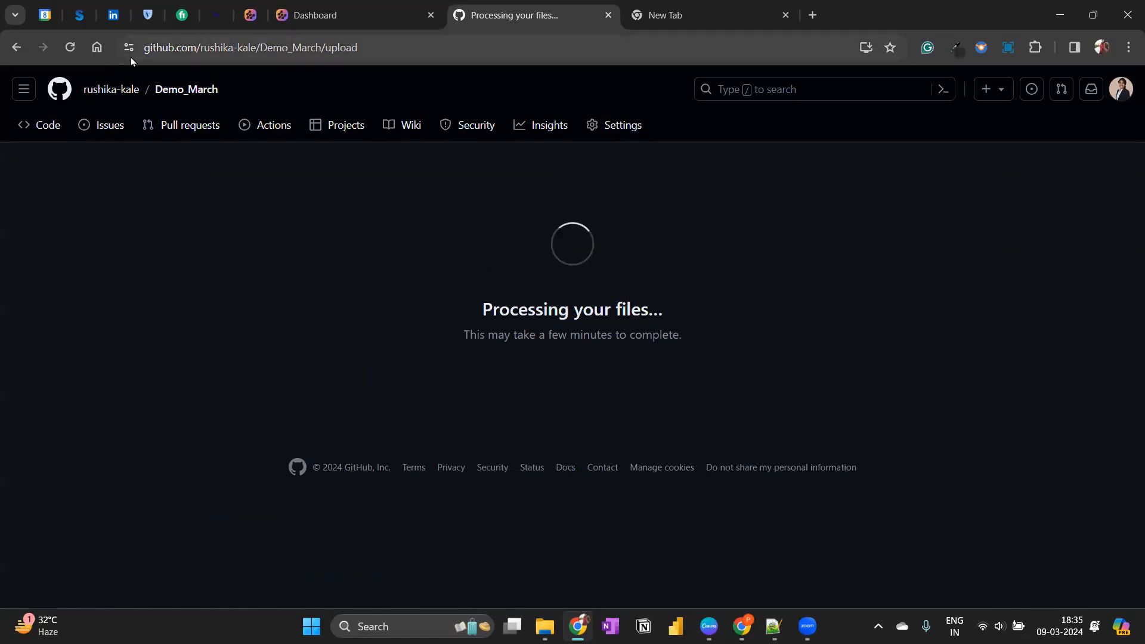
# Open the P2P Session - Portfolio Management folder in Demo_March and highlight the repository part of the web address.
pyautogui.moveTo(144, 48); pyautogui.dragTo(325, 47)
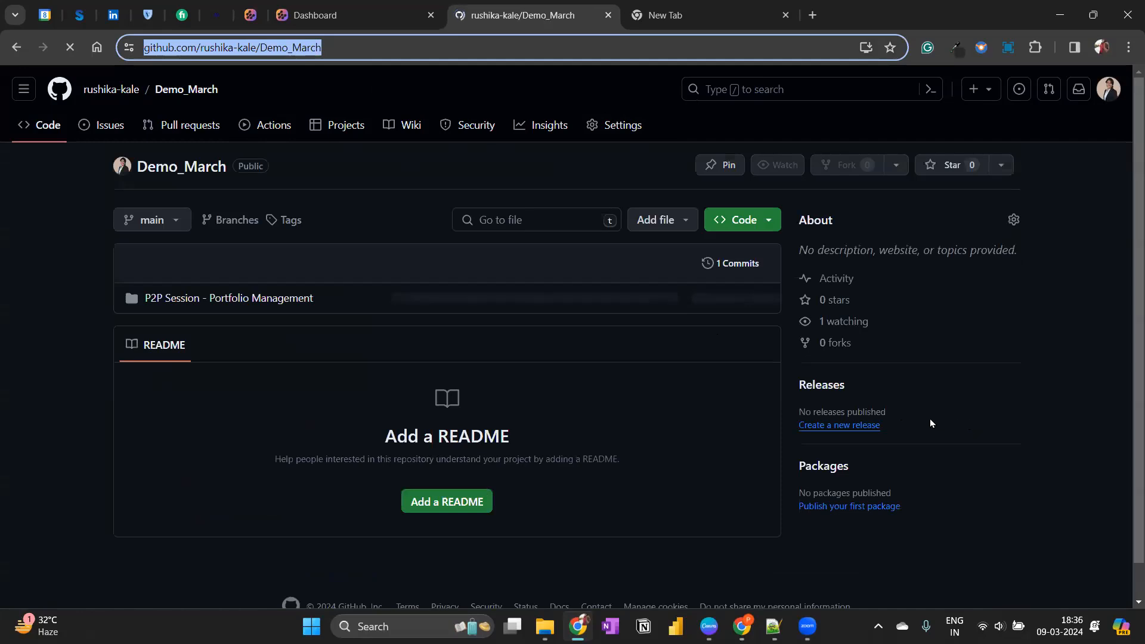
pyautogui.click(18, 399)
pyautogui.click(263, 299)
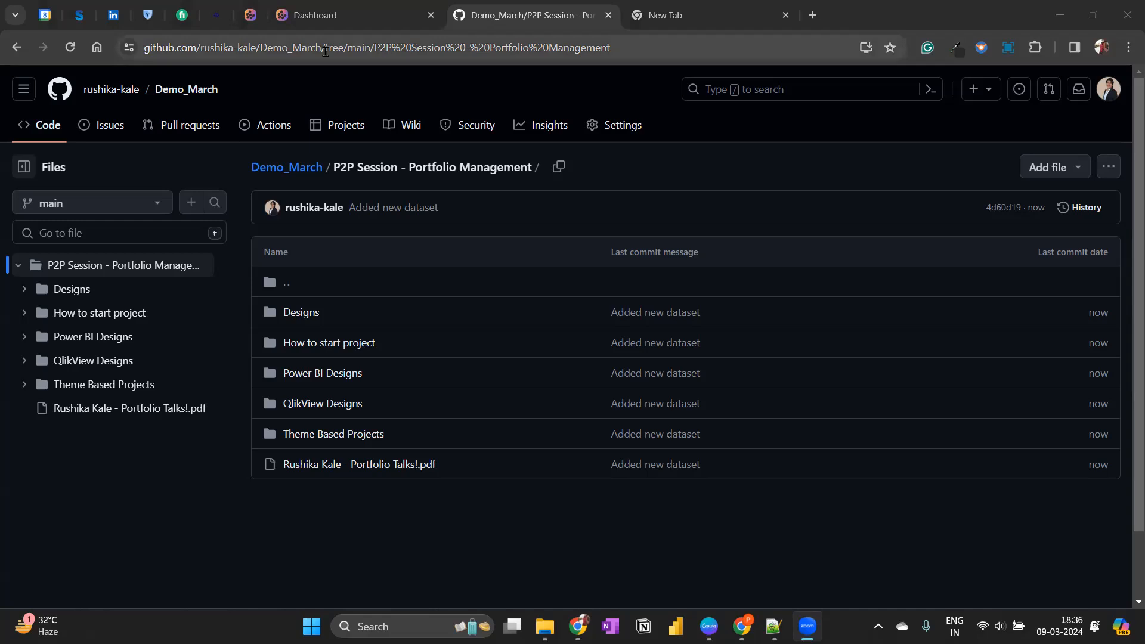
pyautogui.moveTo(322, 48); pyautogui.dragTo(142, 47)
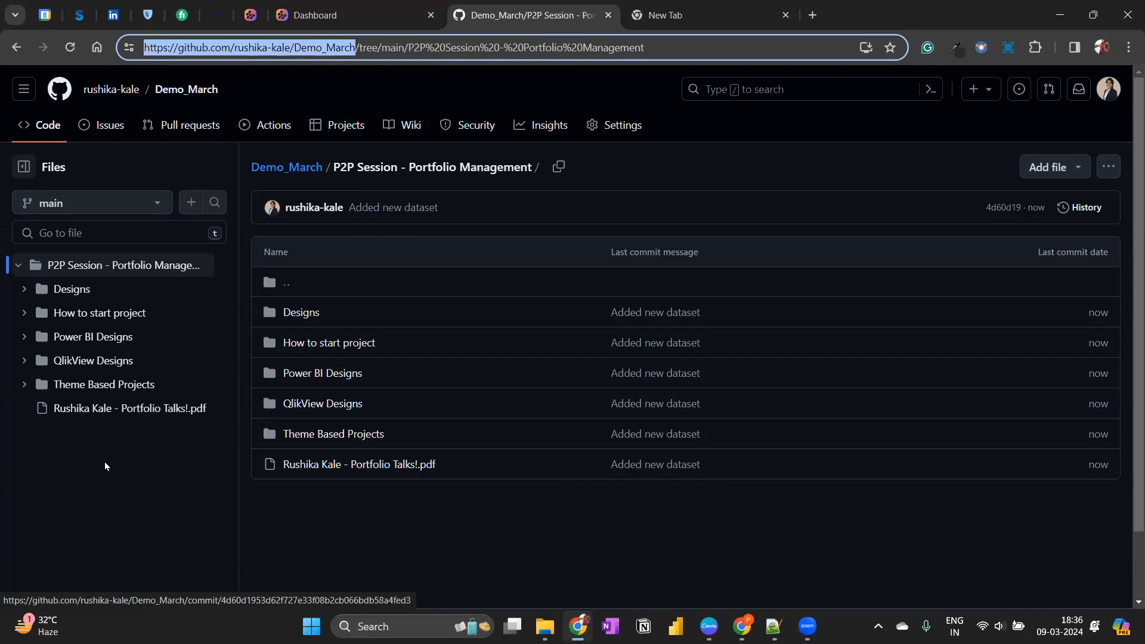
# Check the options for adding files to the folder, and go back to the GitHub profile to view its pinned repositories.
pyautogui.click(1041, 168)
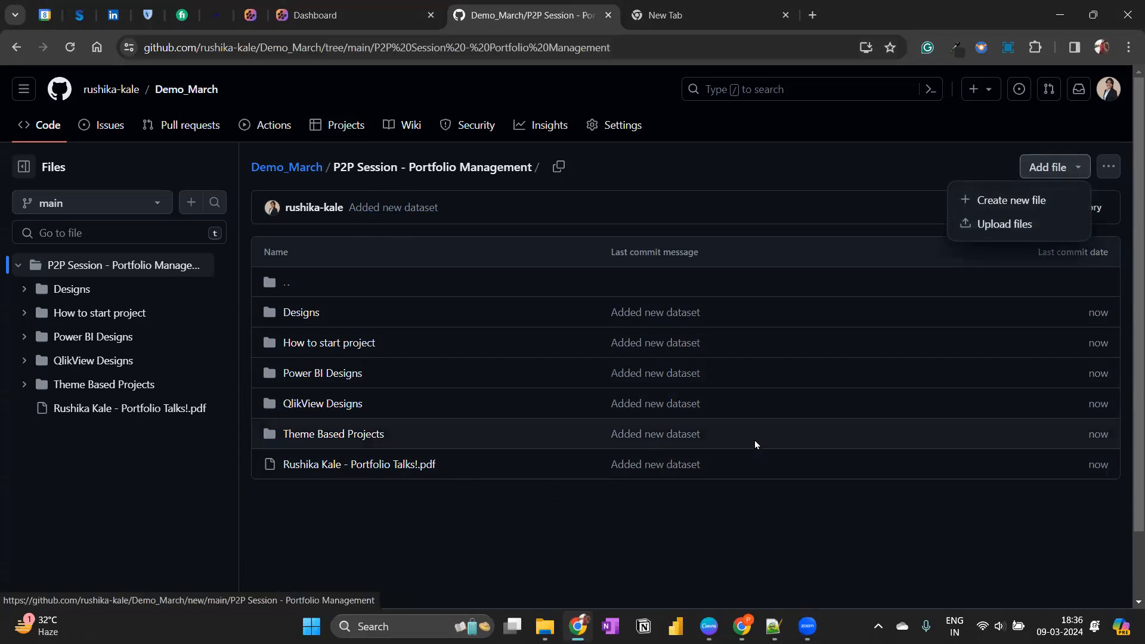
pyautogui.click(539, 535)
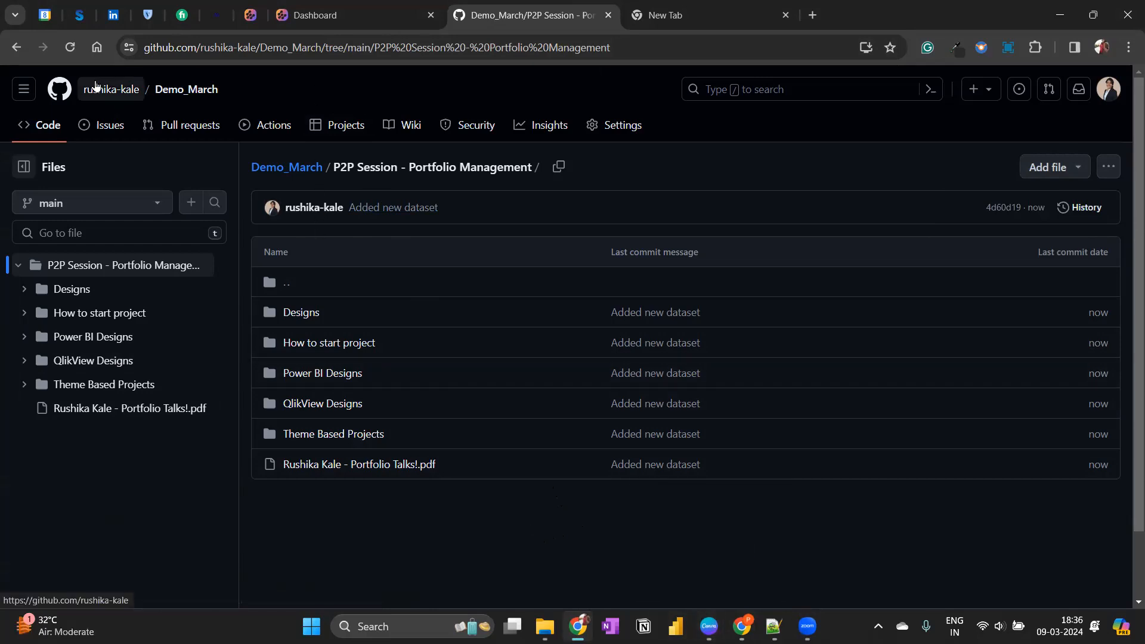
pyautogui.click(99, 89)
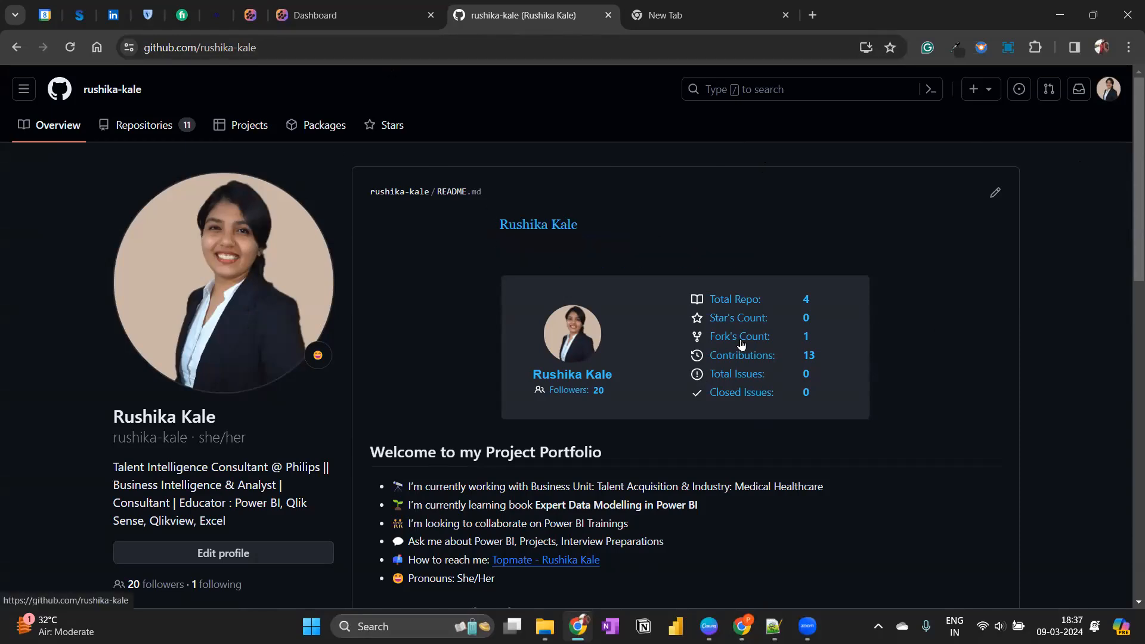
pyautogui.scroll(-4, 747, 335)
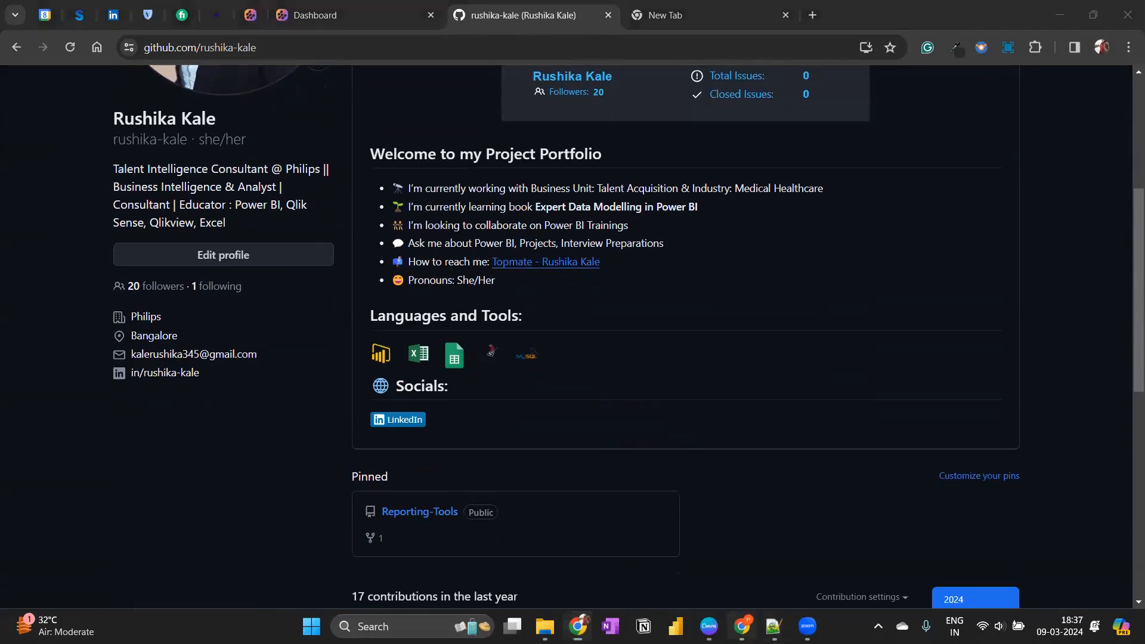
# Switch to the Chrome window with Power BI, open the portfolio report from My workspace, and show it in full screen.
pyautogui.click(742, 627)
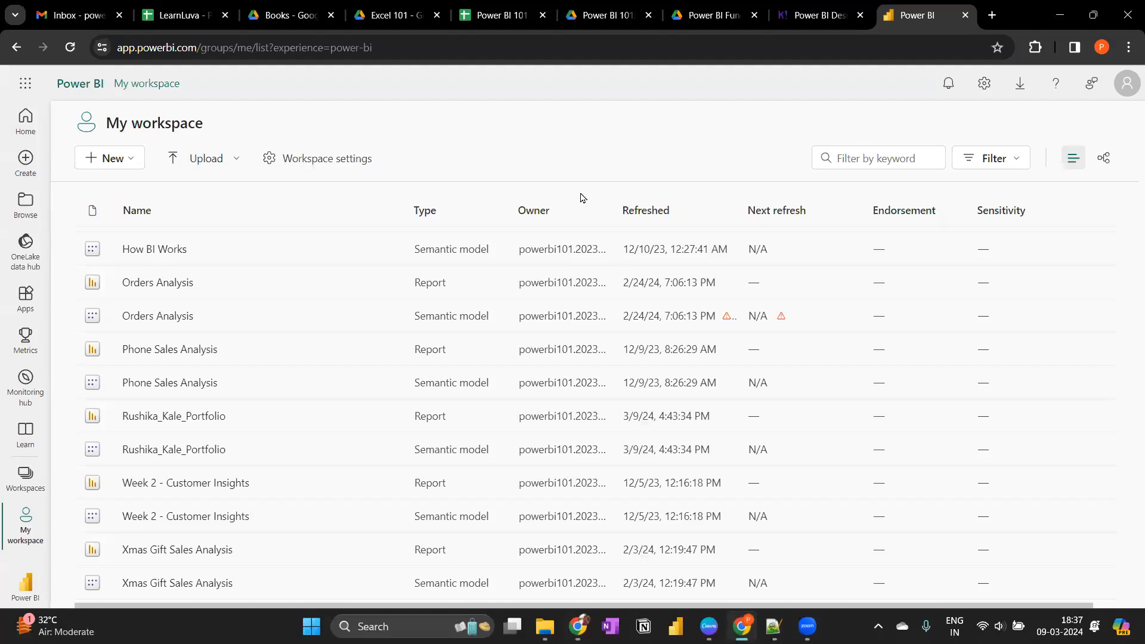
pyautogui.click(182, 418)
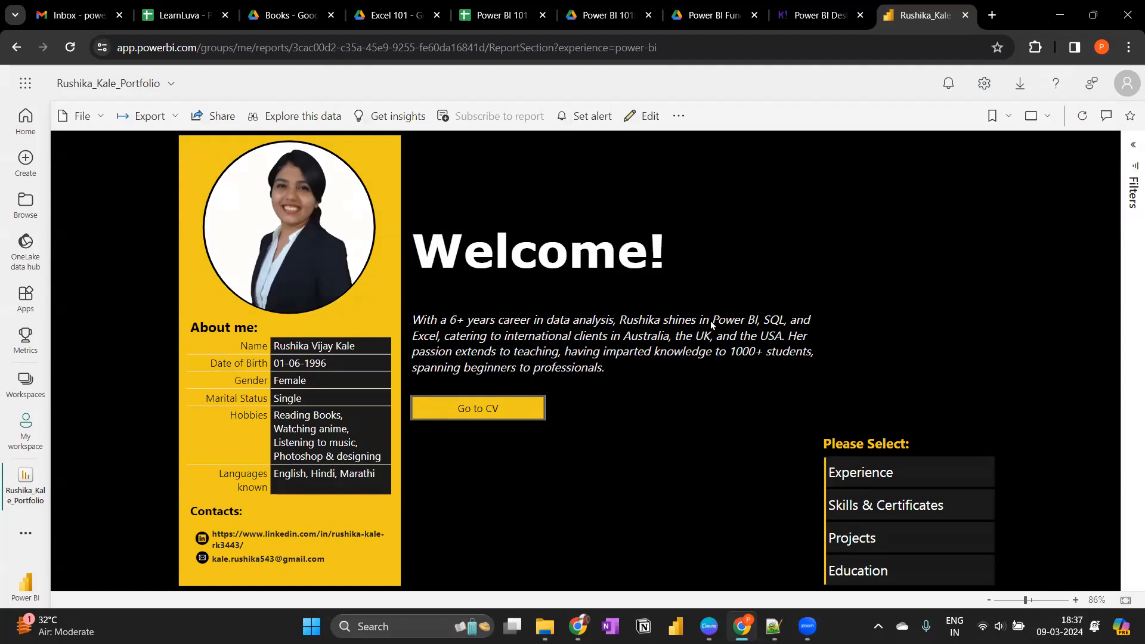
pyautogui.click(1031, 116)
pyautogui.click(953, 151)
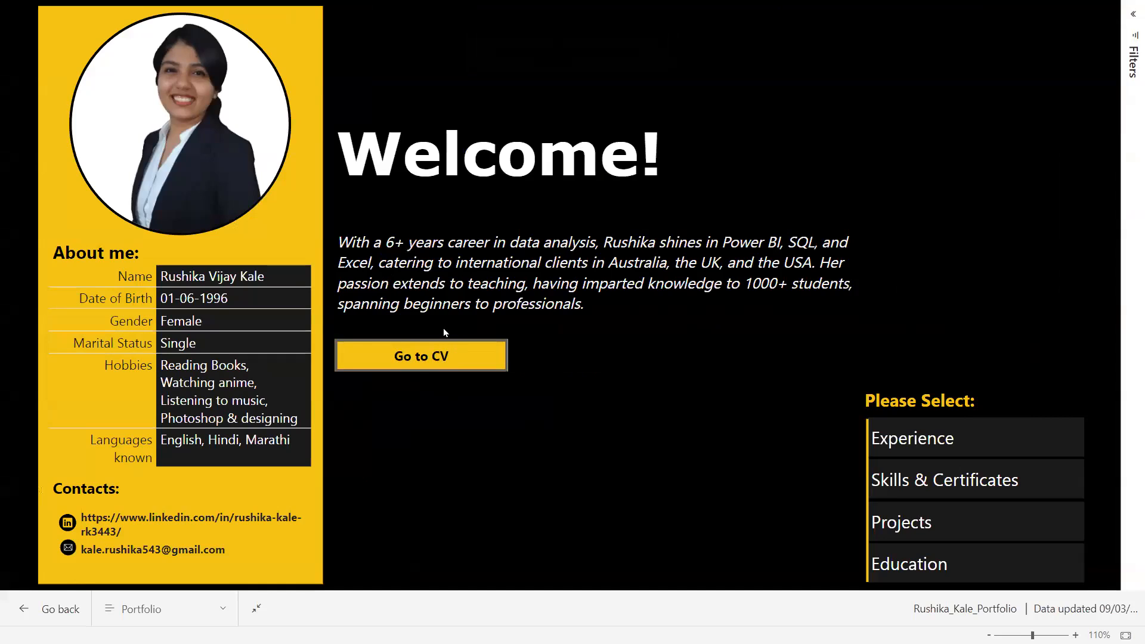
# View the portfolio report's Experience page and go on to its Skills & Certificates page.
pyautogui.click(938, 445)
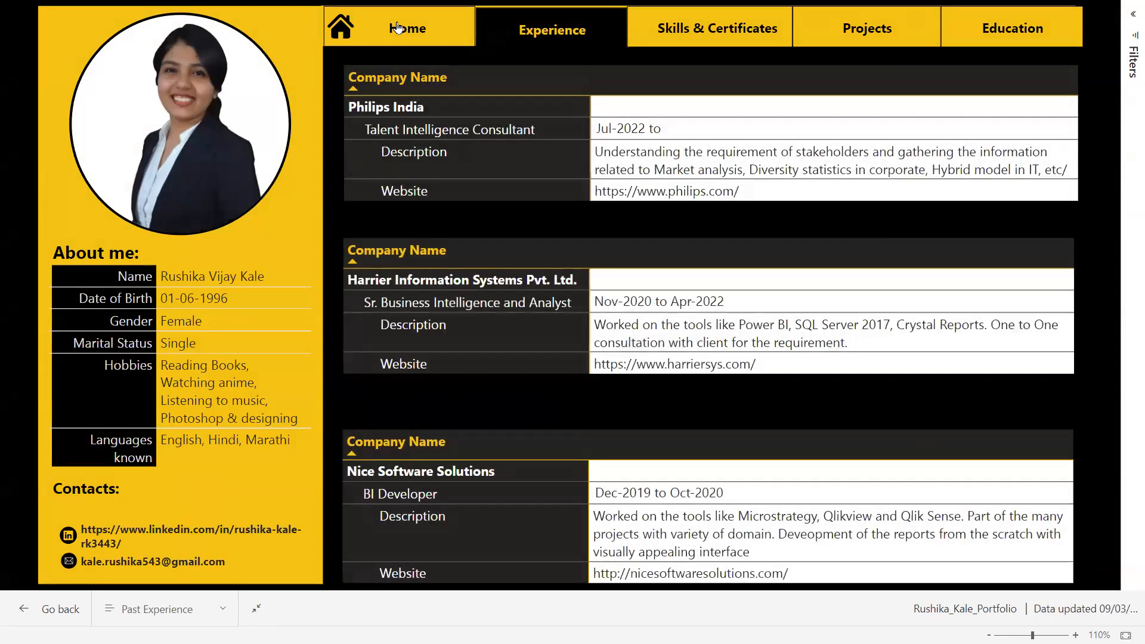
pyautogui.click(407, 29)
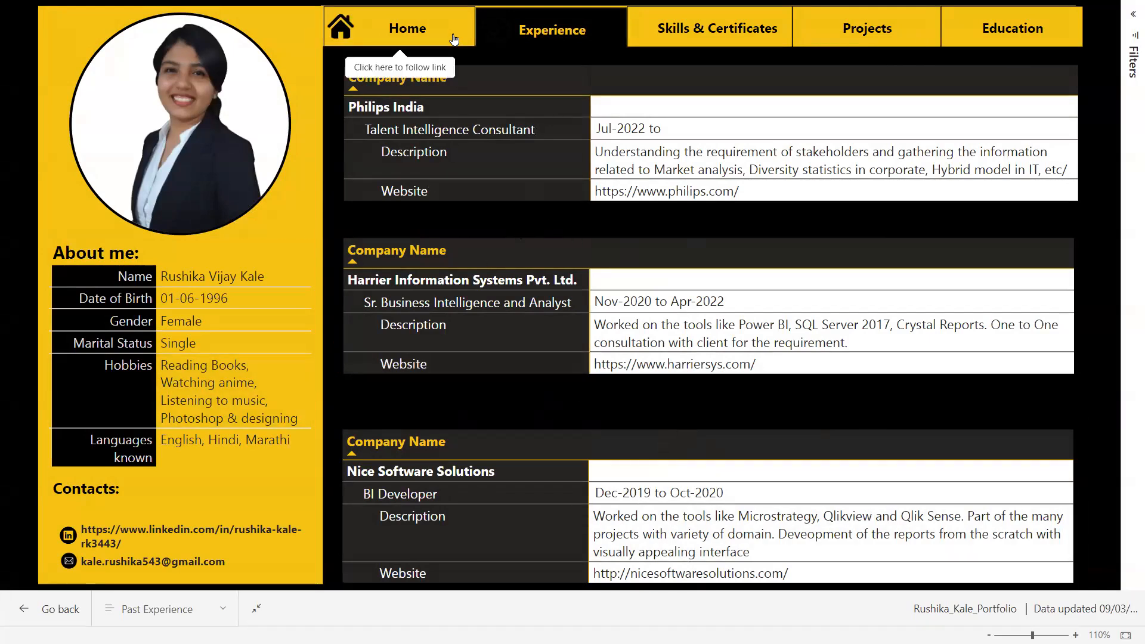
pyautogui.click(650, 30)
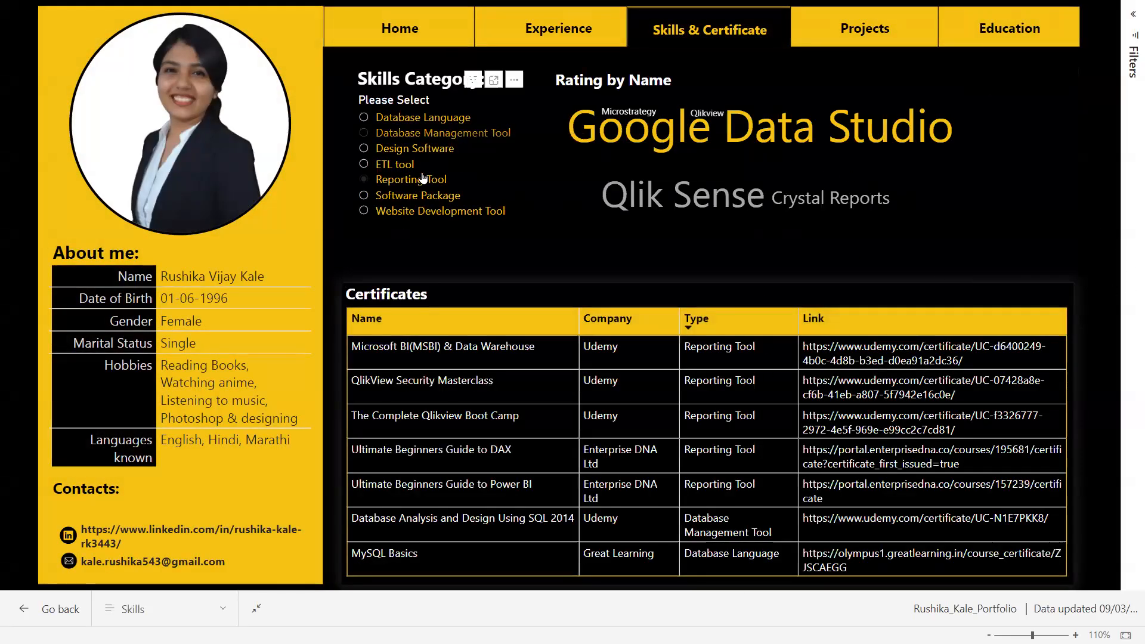
# Filter the skill ratings by Software Package, Database Language and Database Management Tool in turn.
pyautogui.click(401, 195)
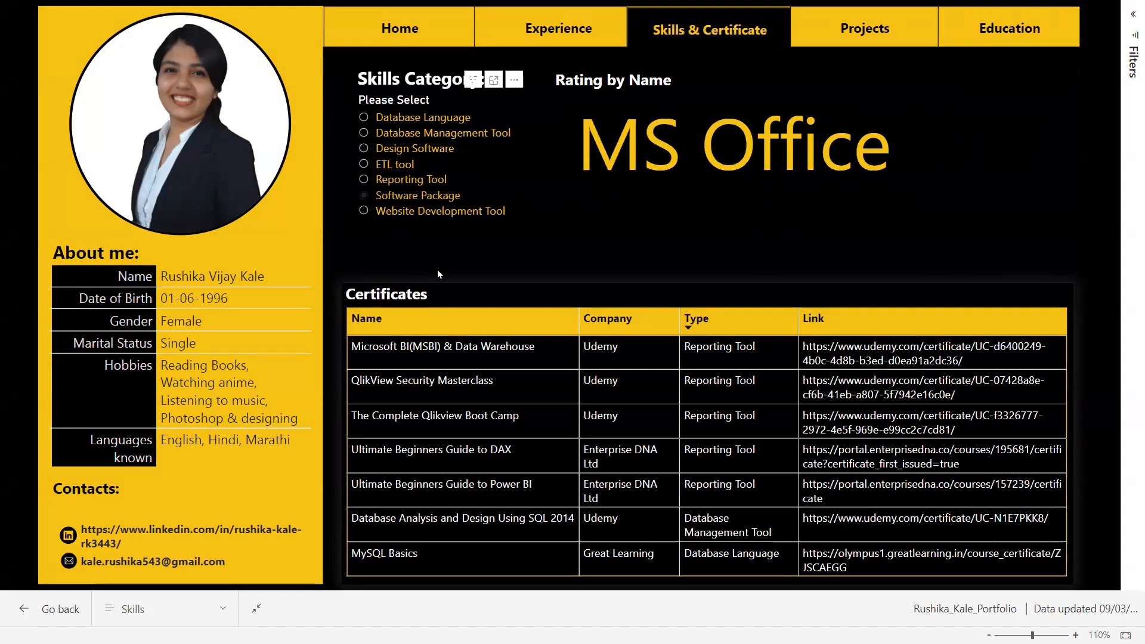
pyautogui.click(414, 117)
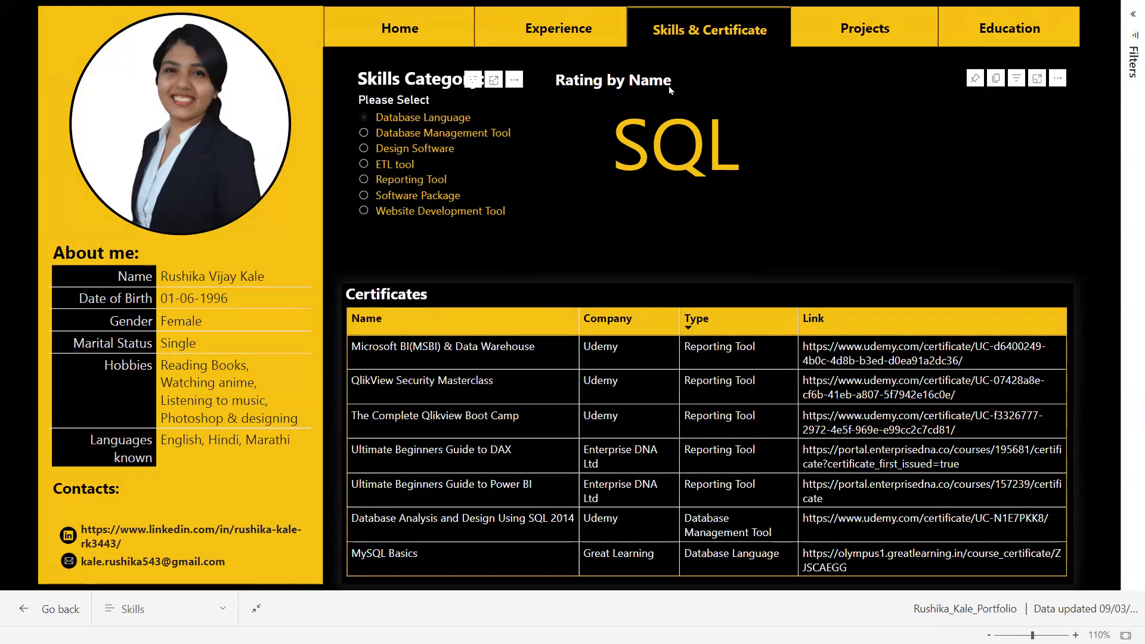
pyautogui.click(451, 134)
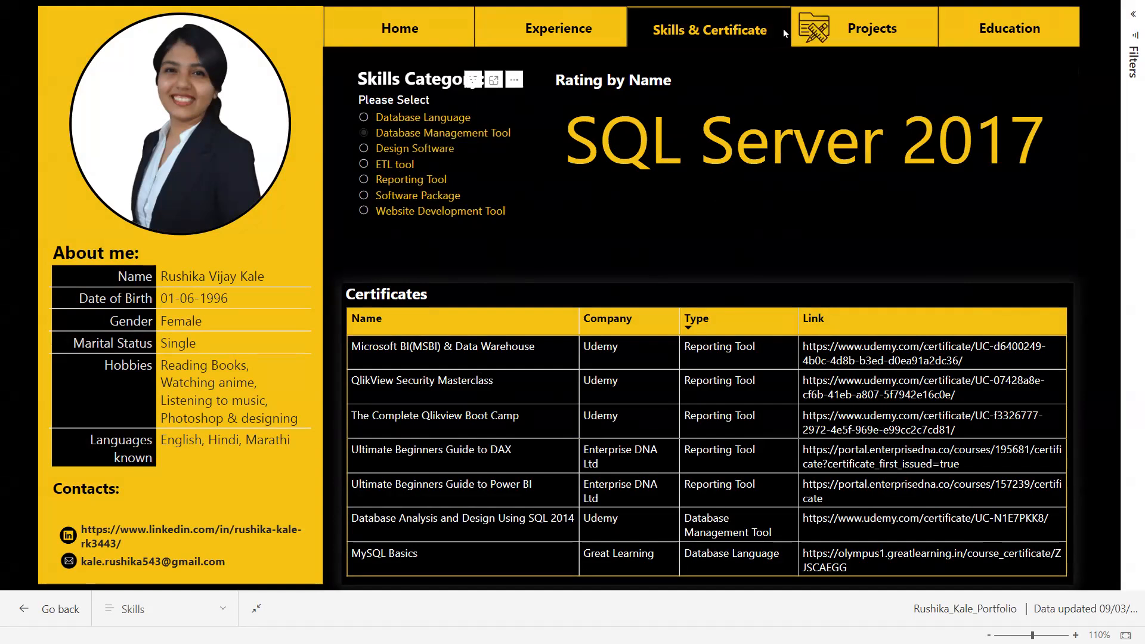
# Open the report's Projects page and view the projects for the Healthcare, Retail Industry and Social Media domains.
pyautogui.click(870, 30)
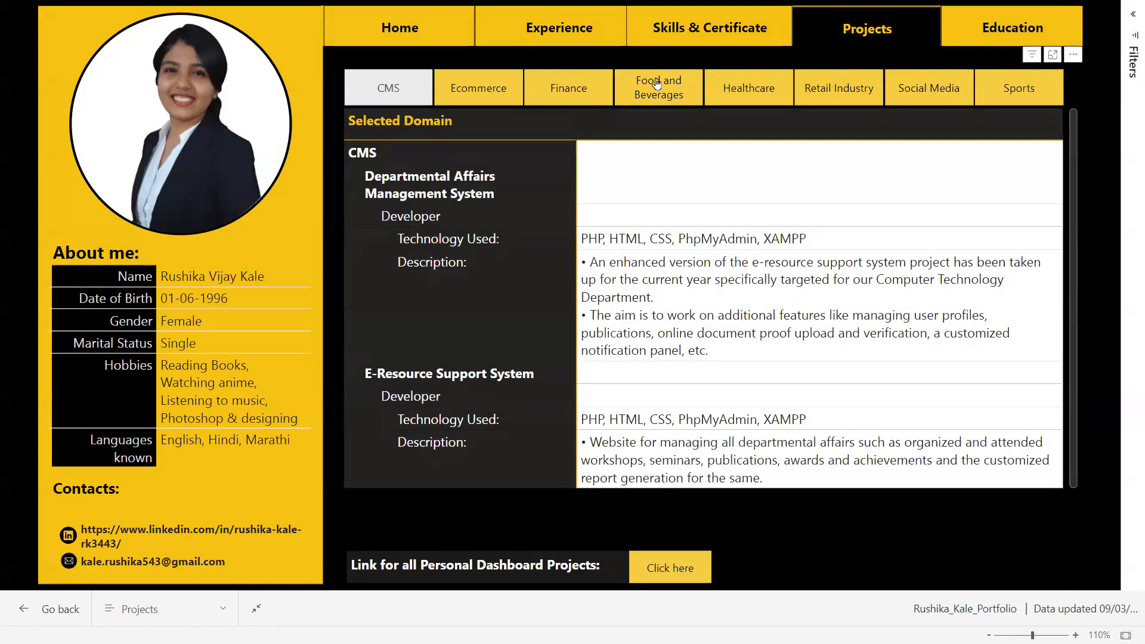
pyautogui.click(766, 86)
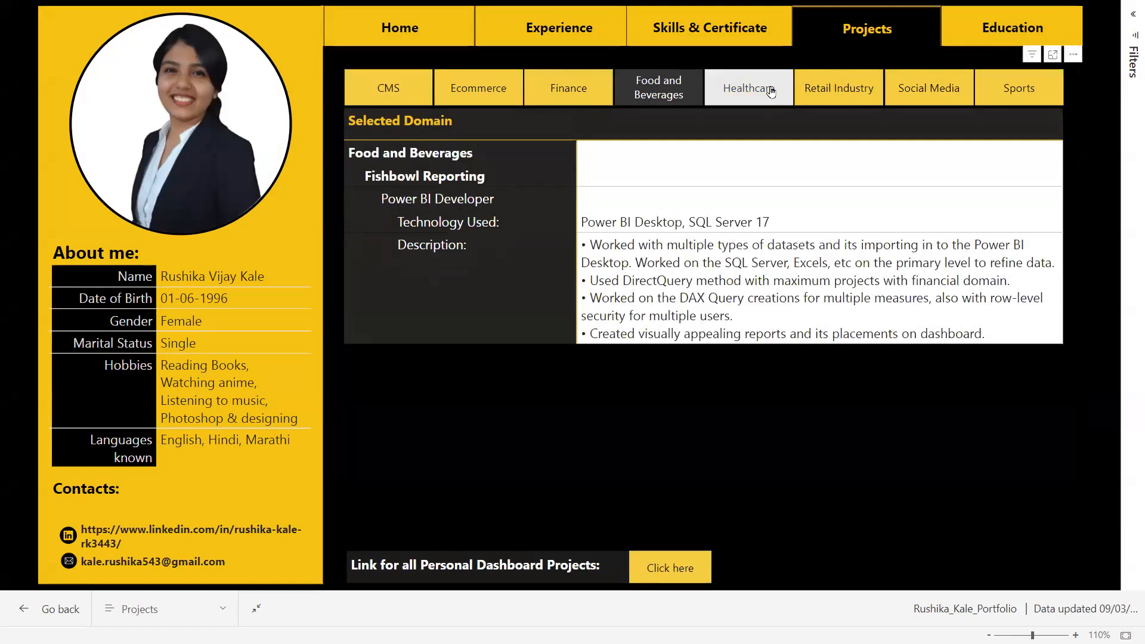
pyautogui.click(863, 93)
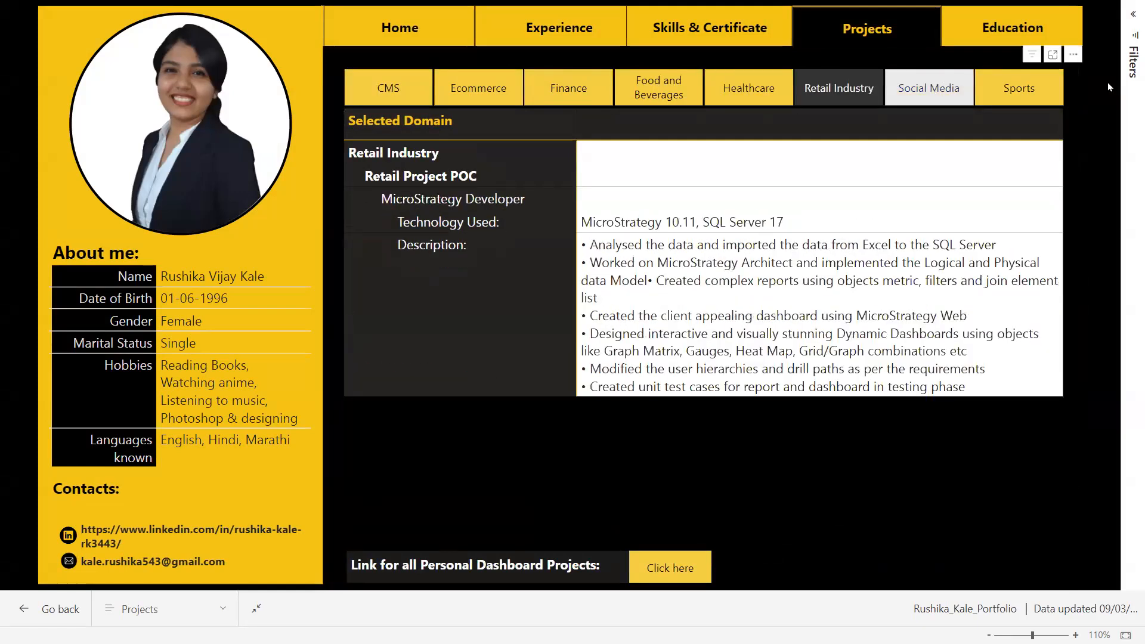
pyautogui.click(929, 88)
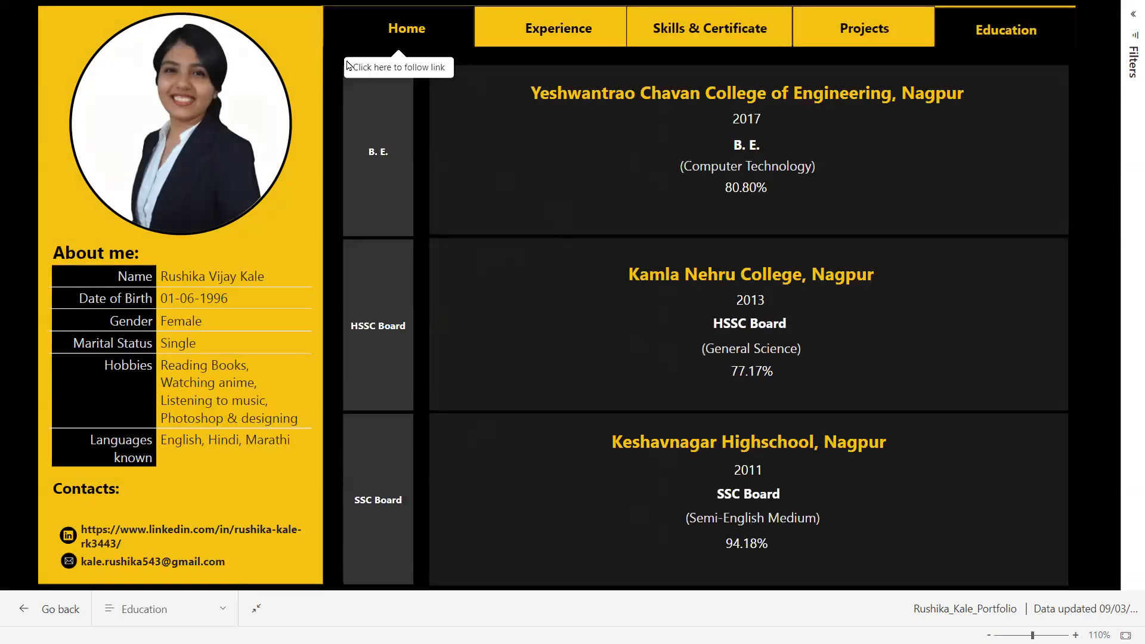
# Return from the Education page to the portfolio report's Home page and exit full screen.
pyautogui.click(348, 63)
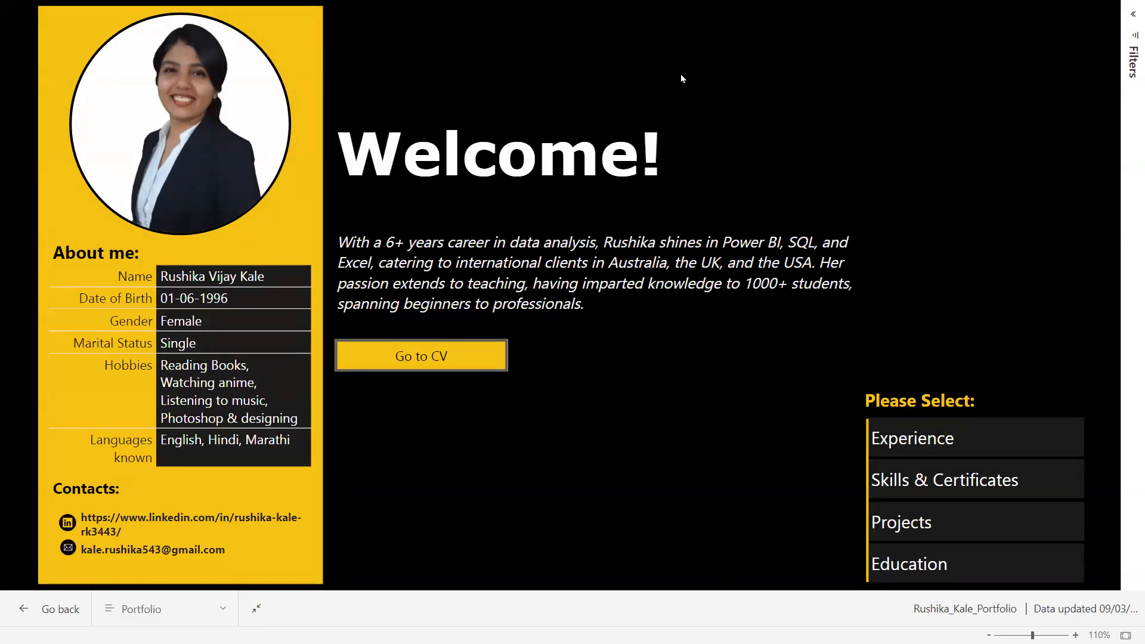
pyautogui.press('Escape')
pyautogui.moveTo(576, 627)
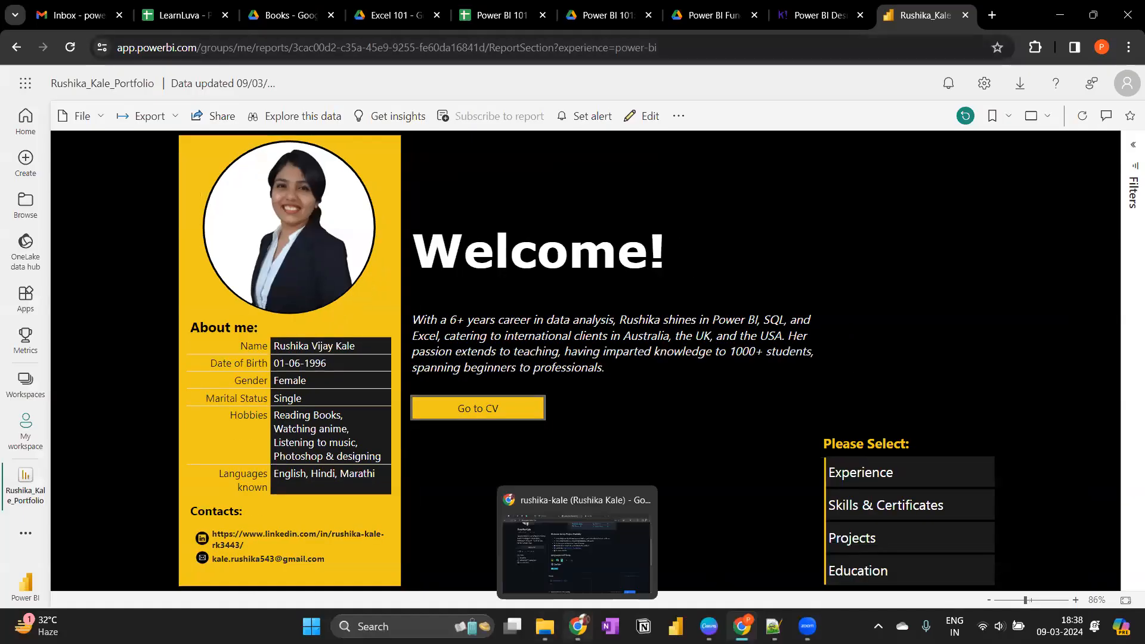